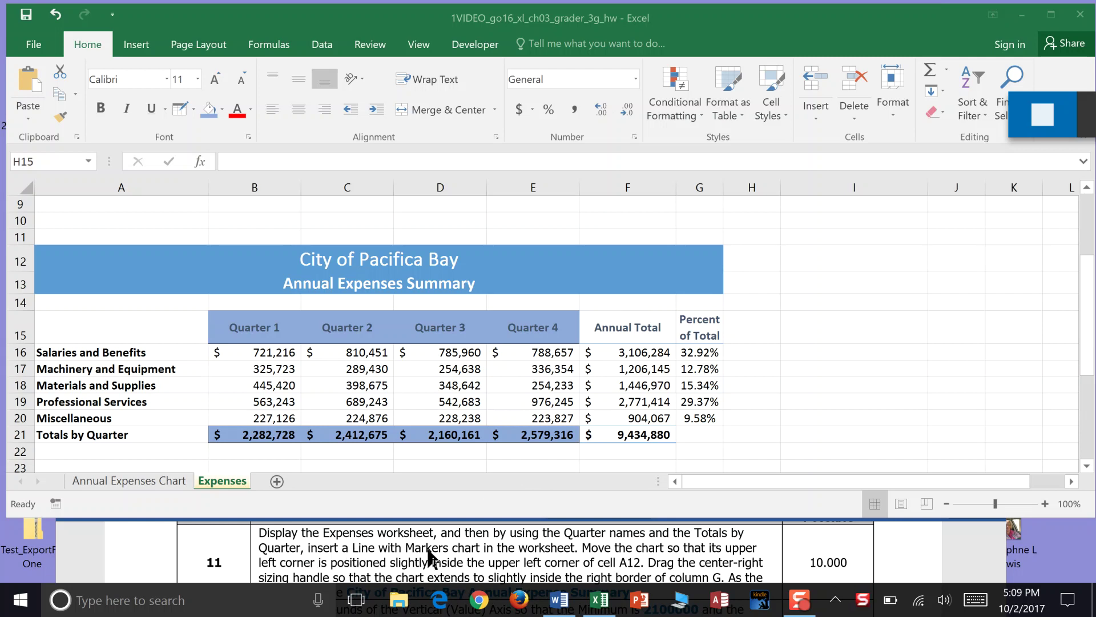
Make 'Markers chart' bold and yellow-highlighted in the Word instructions.
click(489, 560)
drag(482, 547, 417, 550)
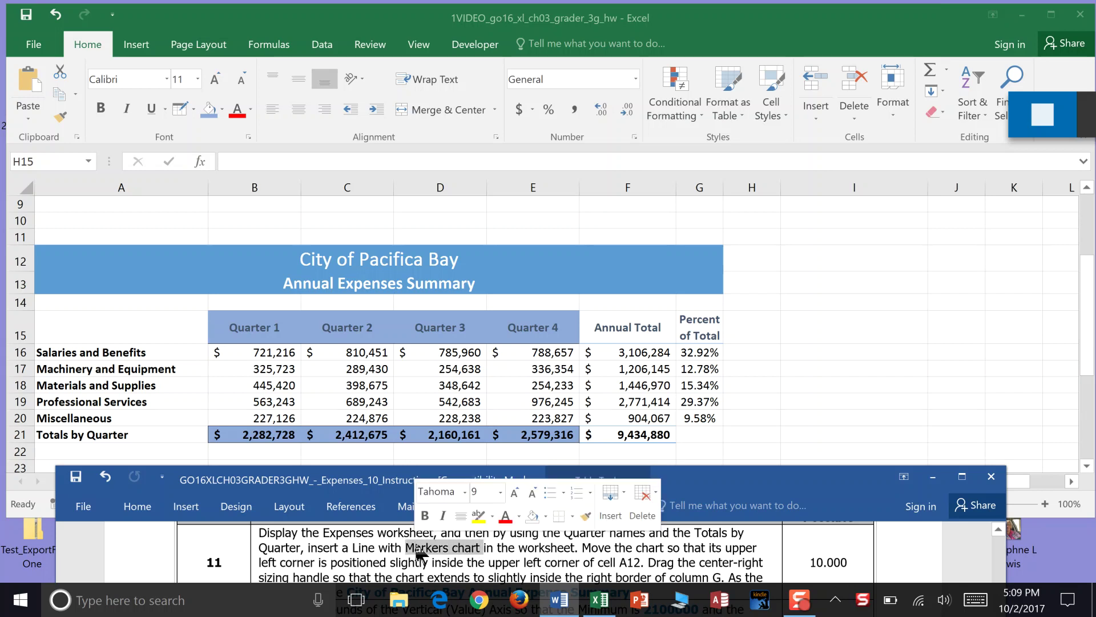
click(424, 516)
click(481, 516)
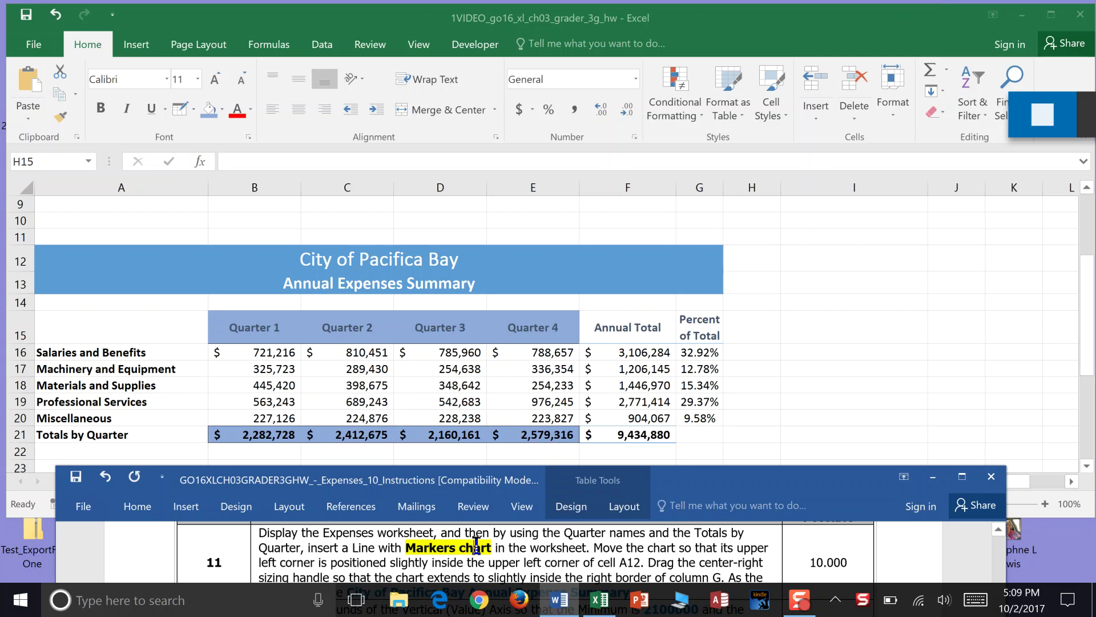
Select the Quarter 1–4 headings (B15:E15) plus Totals by Quarter (B21:E21) and open the line chart choices.
click(246, 321)
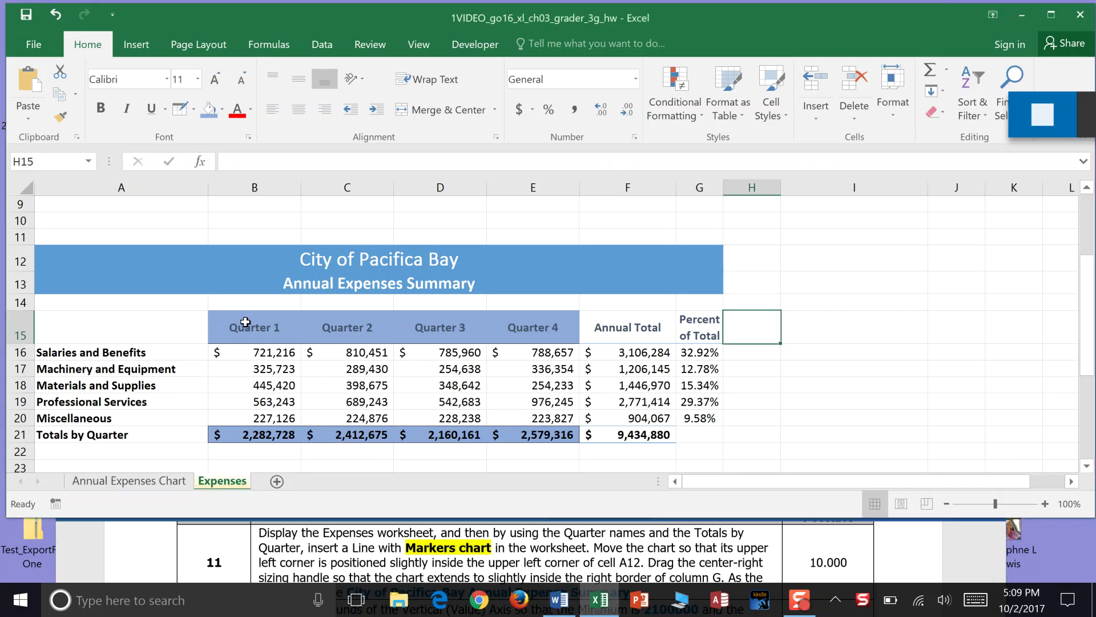
drag(245, 321, 505, 320)
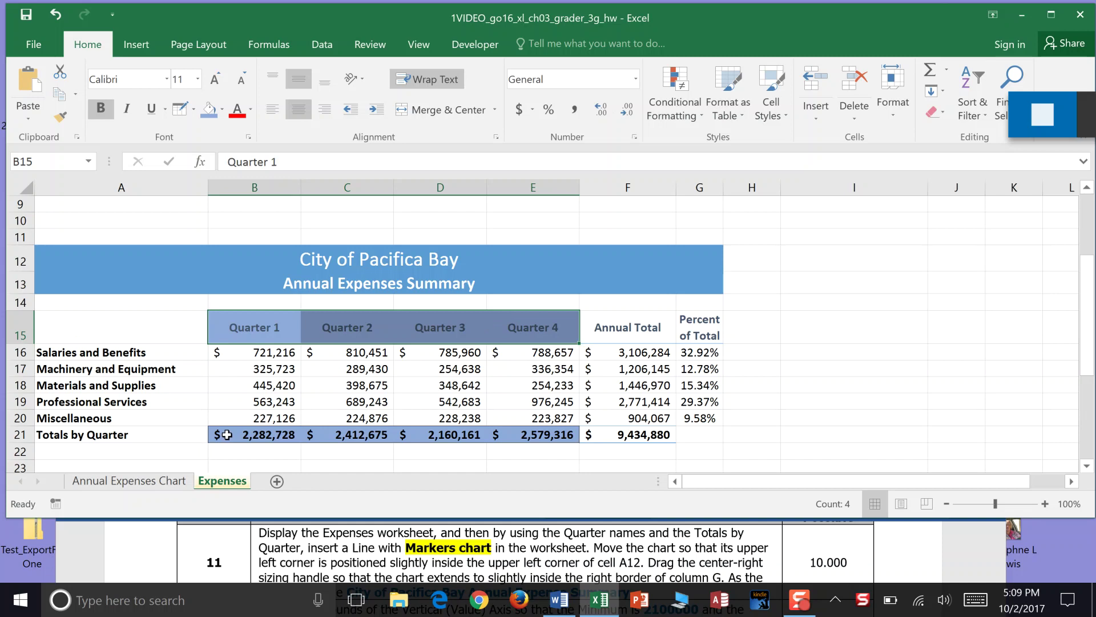
drag(223, 434, 530, 435)
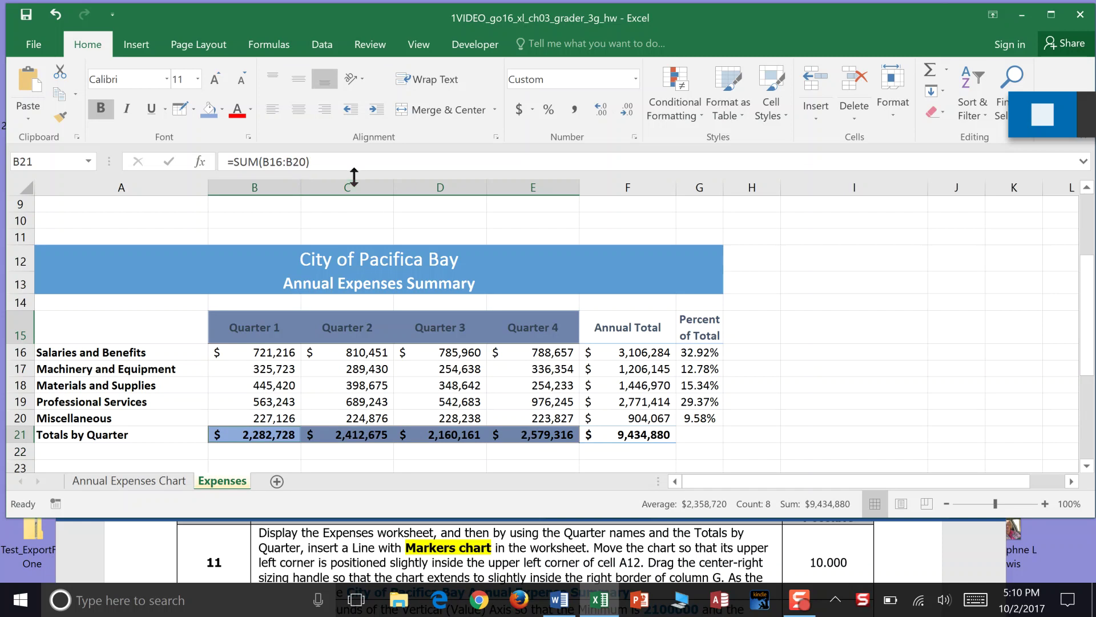
click(137, 44)
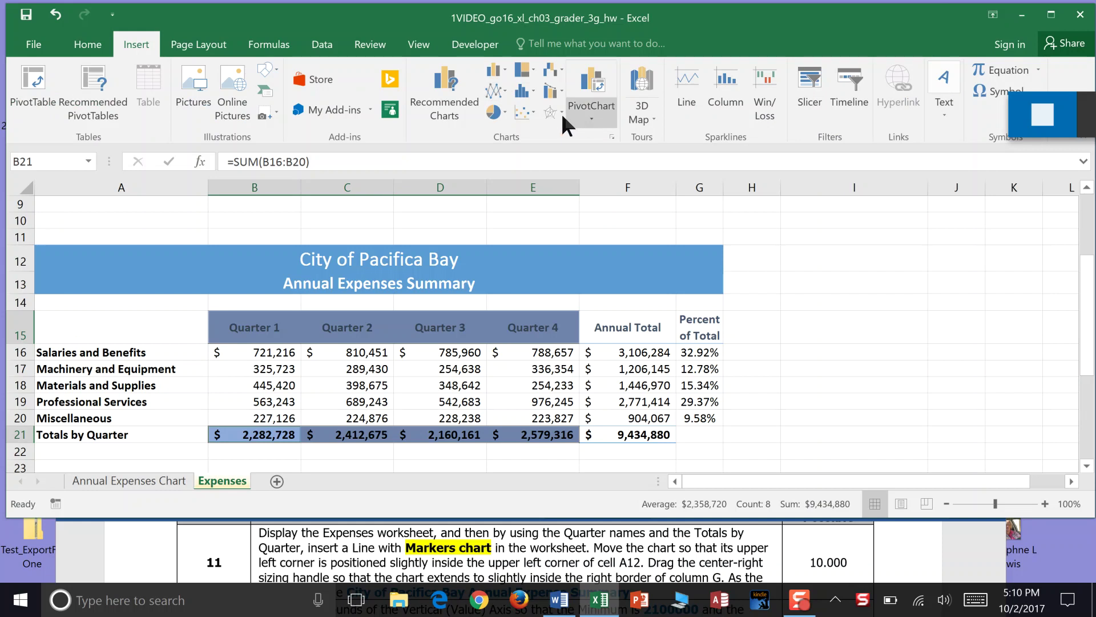
click(497, 90)
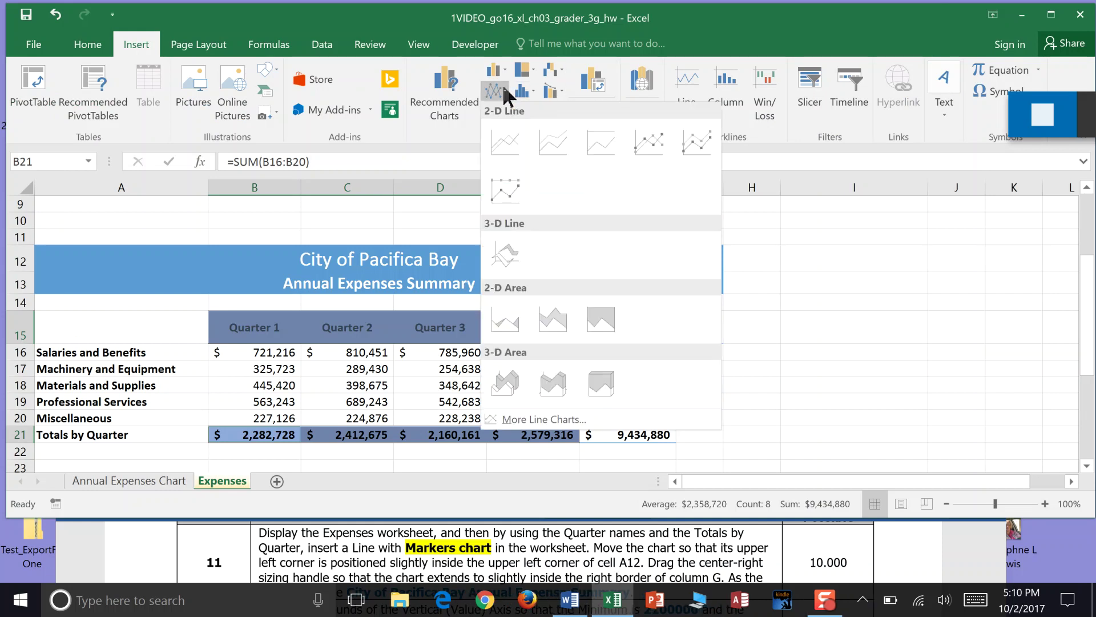
Insert a Line with Markers chart from the Line category of All Charts.
click(685, 27)
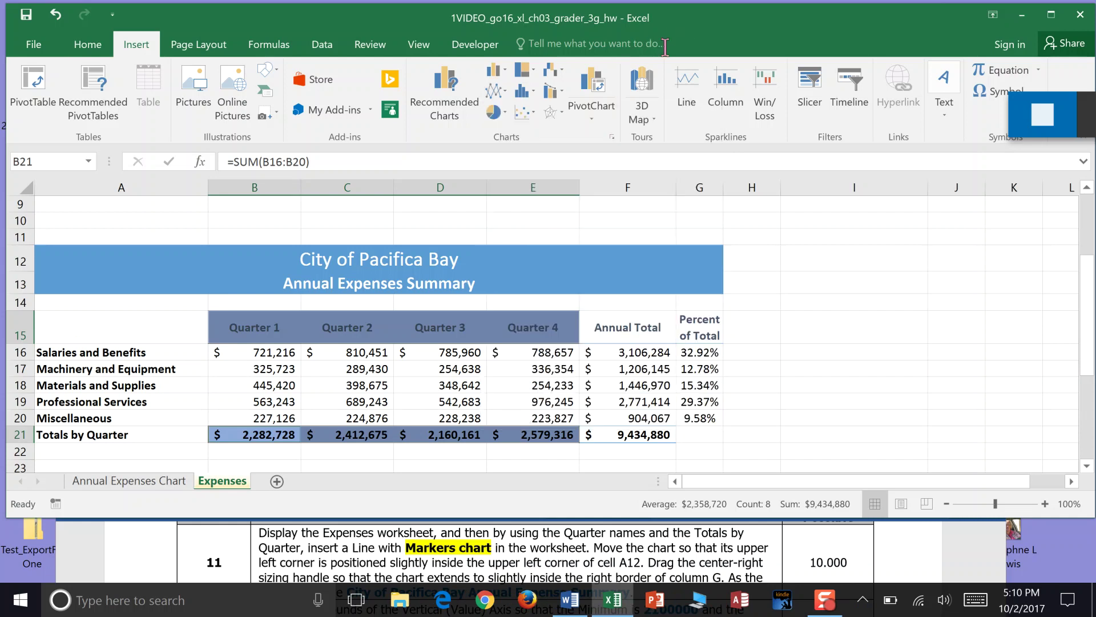
click(612, 137)
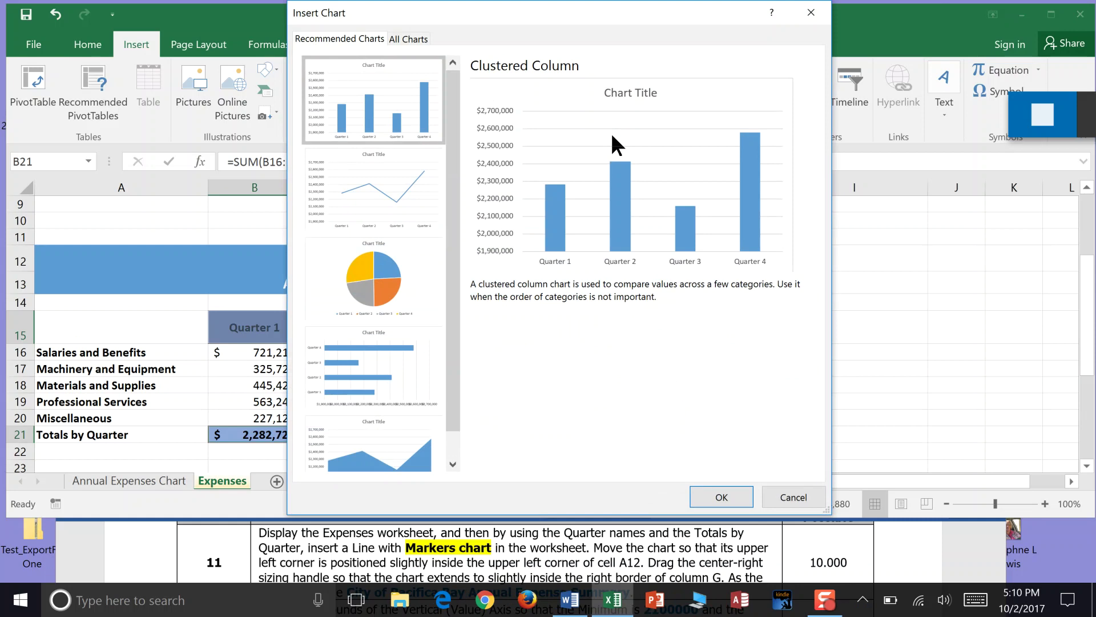
click(418, 38)
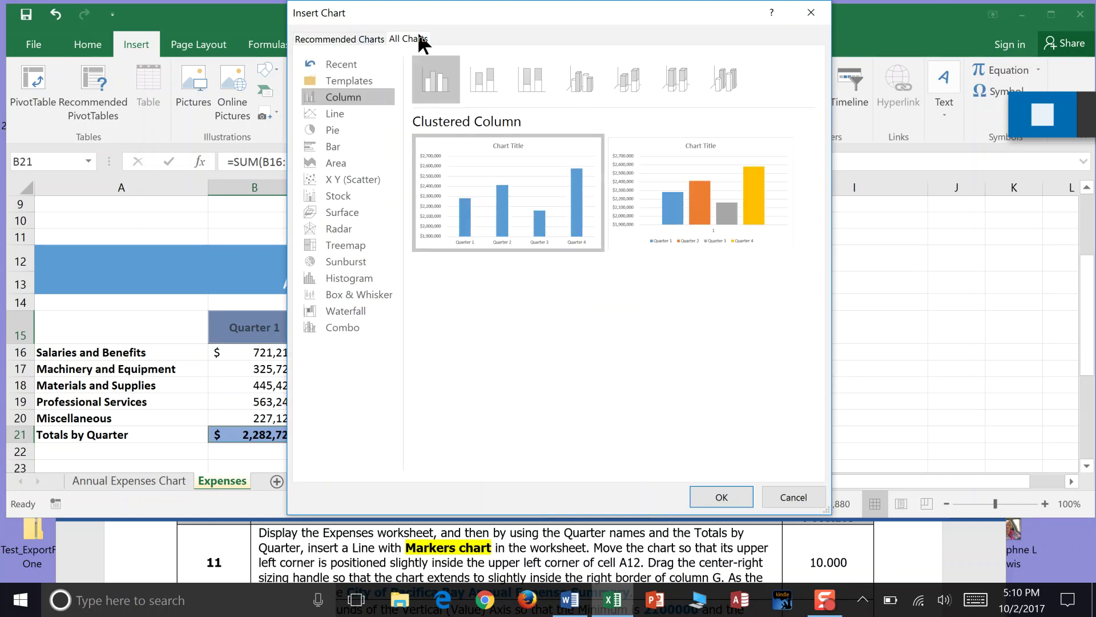
click(351, 112)
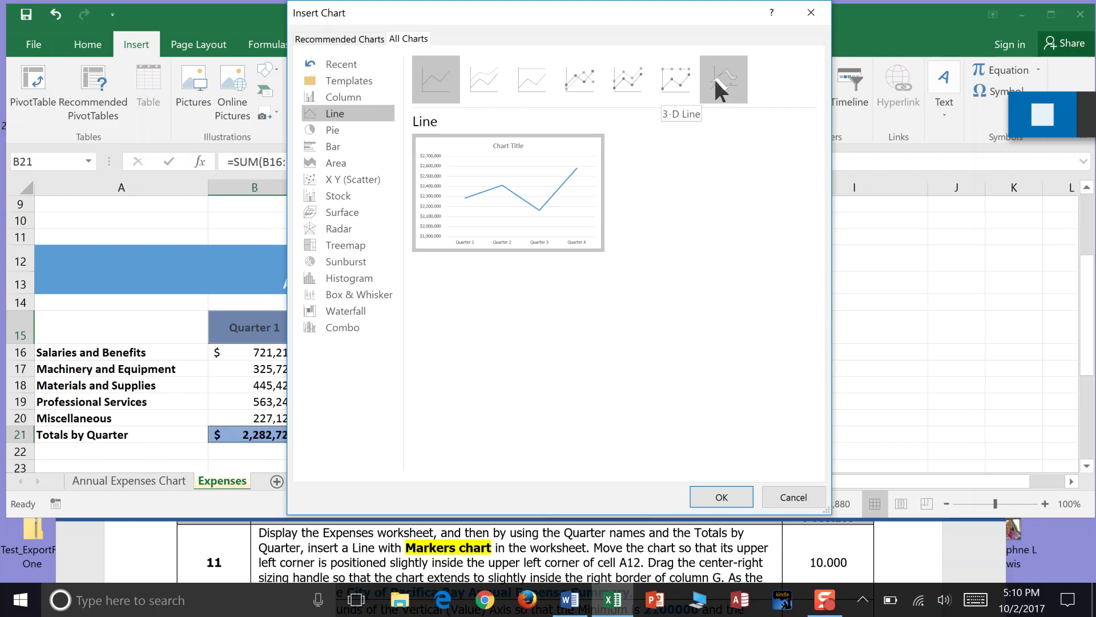
click(581, 79)
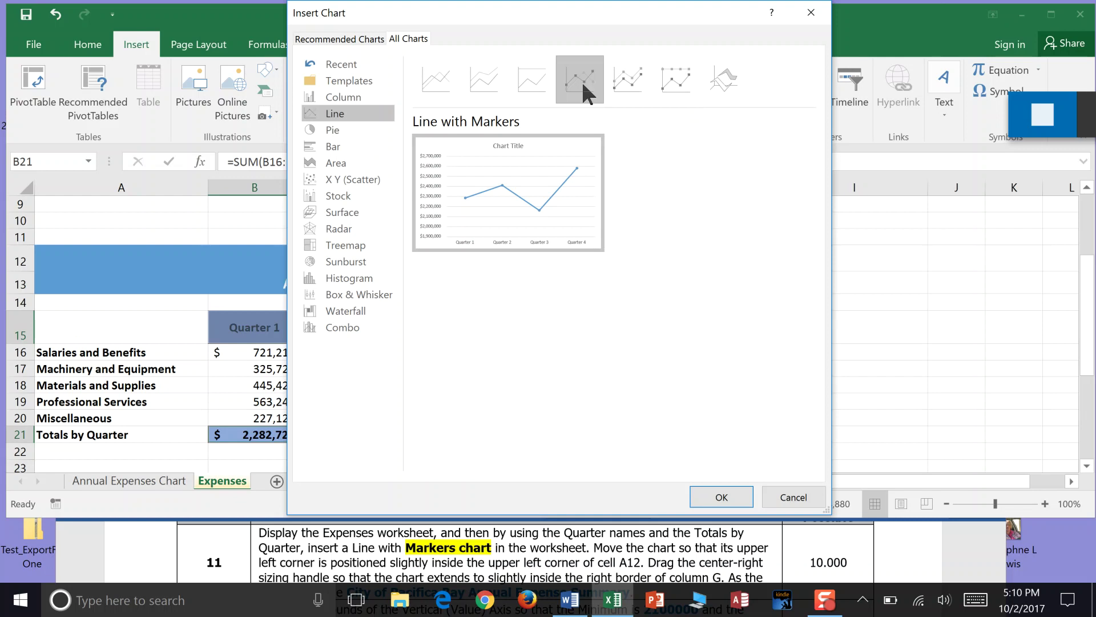
click(733, 495)
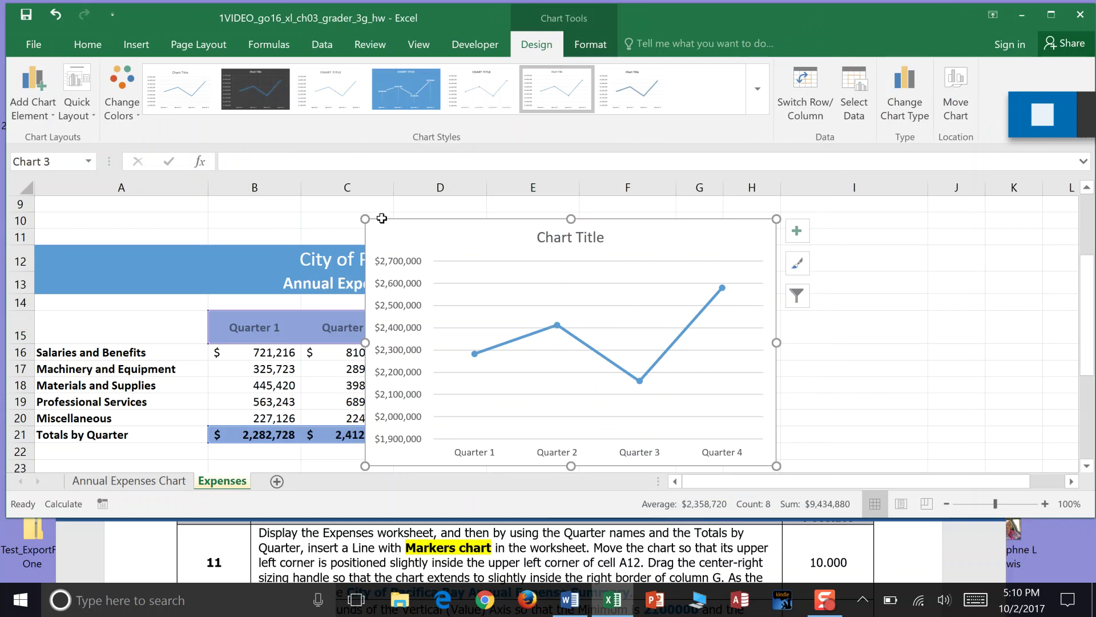
Move the chart's top-left corner to cell A12 and stretch its right edge to column G.
drag(386, 233, 66, 260)
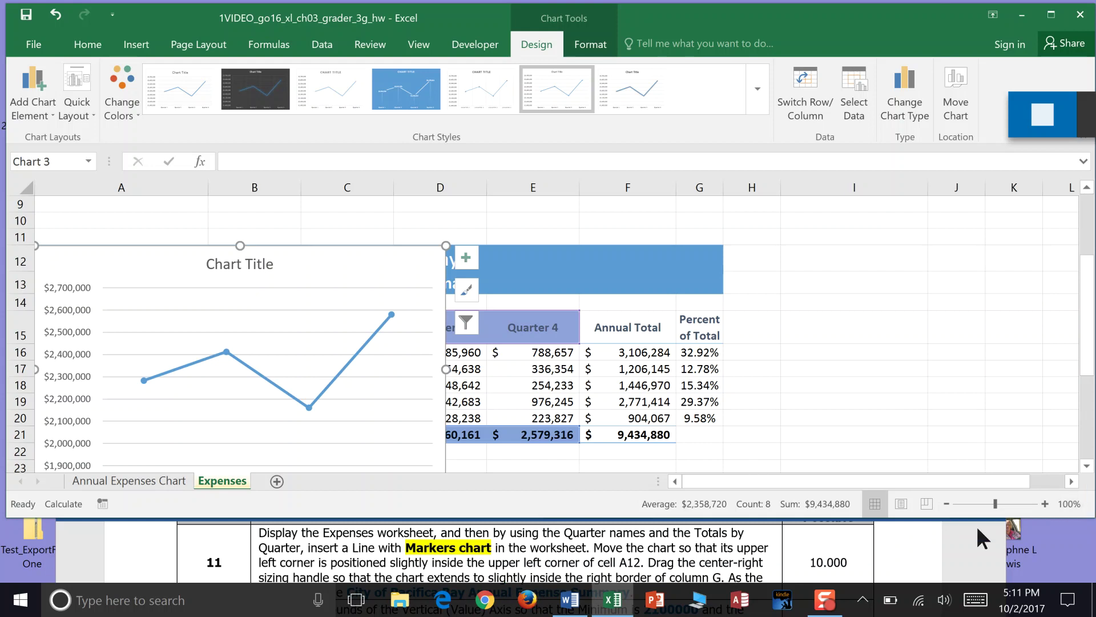
click(1087, 466)
scroll(1087, 466, down, 6)
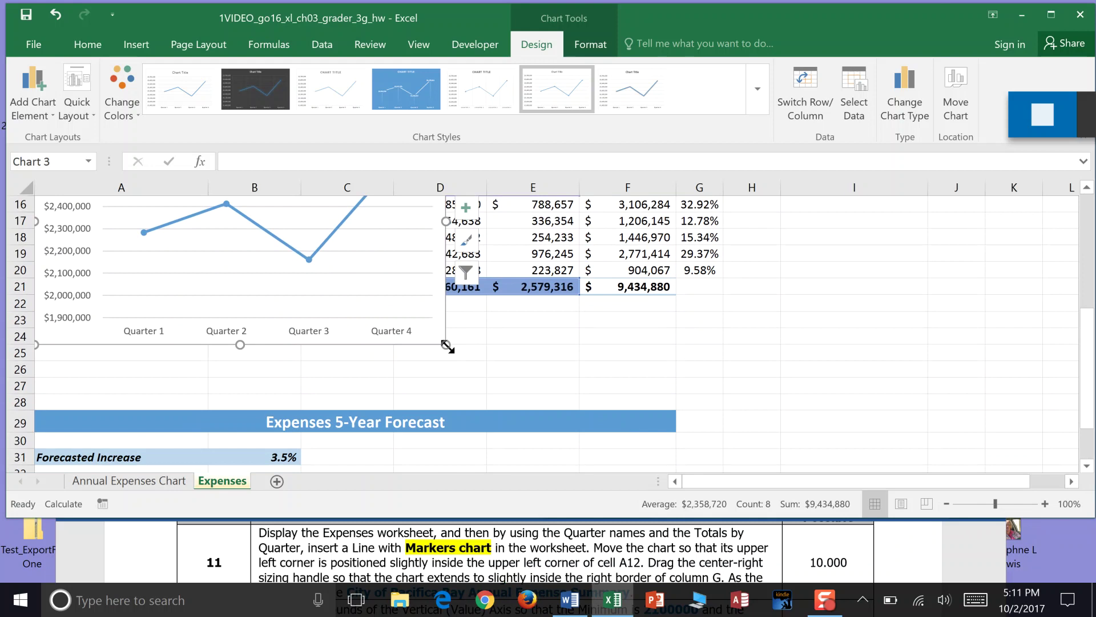
drag(445, 344, 718, 424)
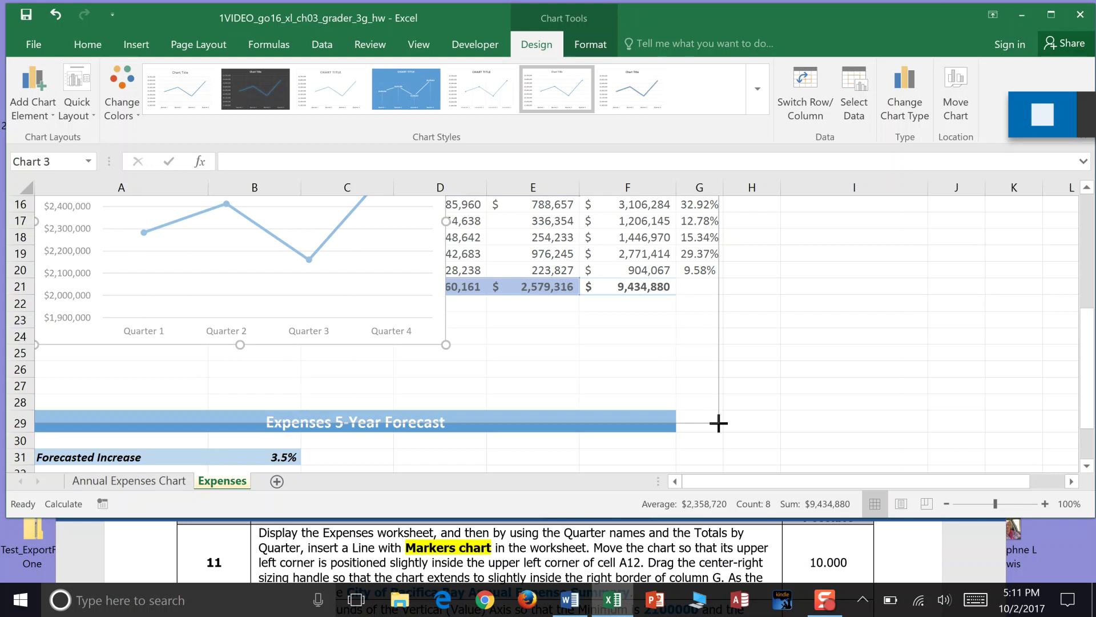
drag(718, 423, 714, 421)
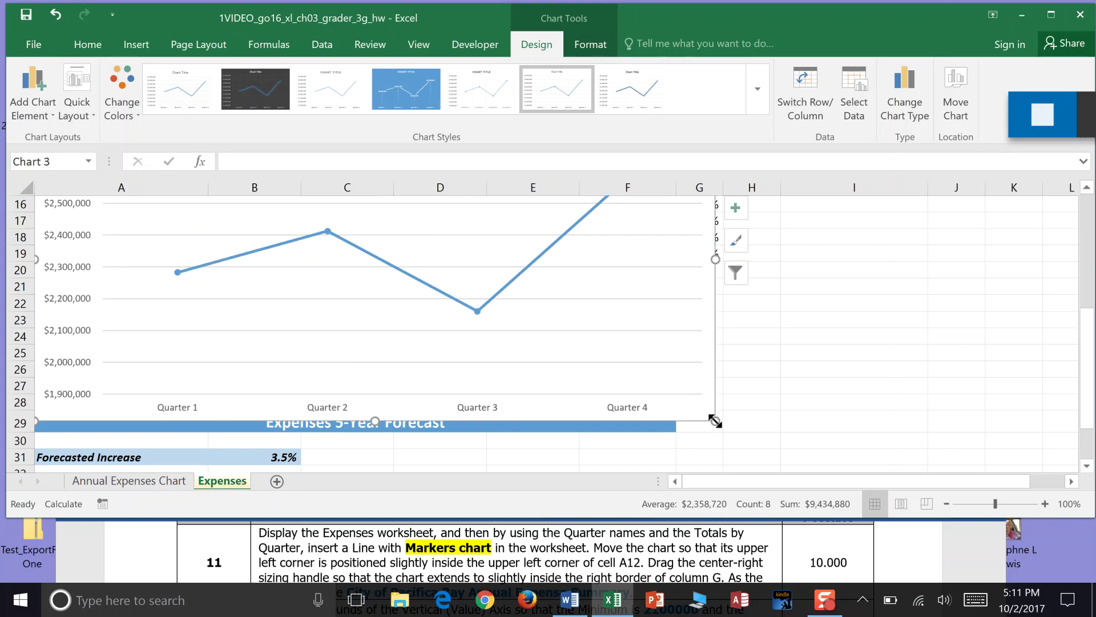
click(938, 566)
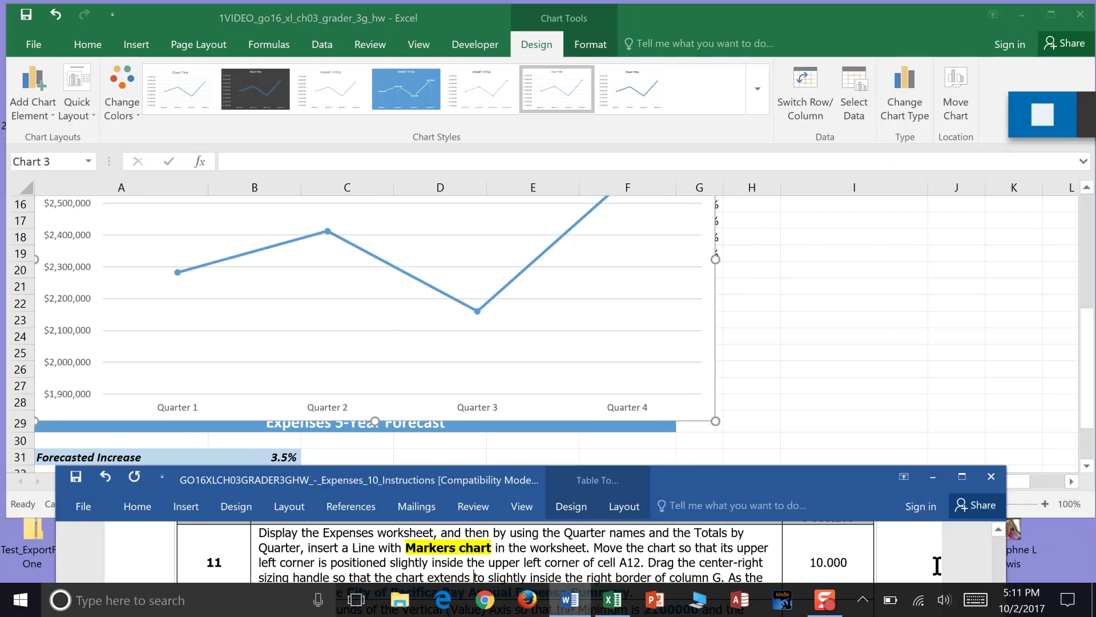
Copy 'City of Pacifica Bay Annual Expense Summary' from the instructions and paste it over the Chart Title placeholder.
drag(851, 488, 852, 473)
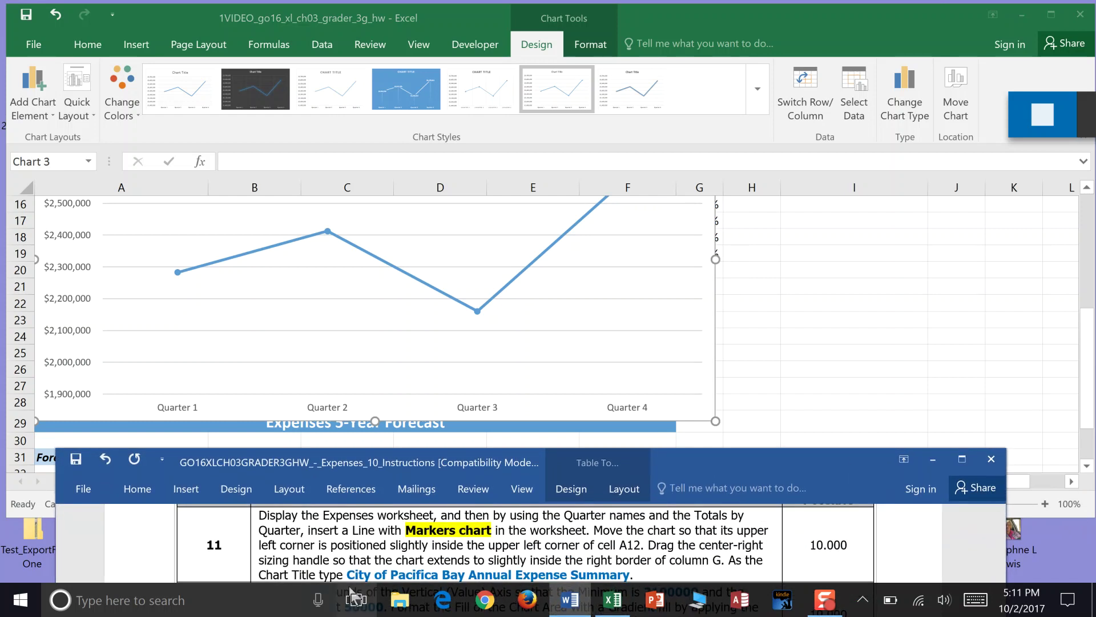
drag(347, 574, 606, 575)
key(ctrl+c)
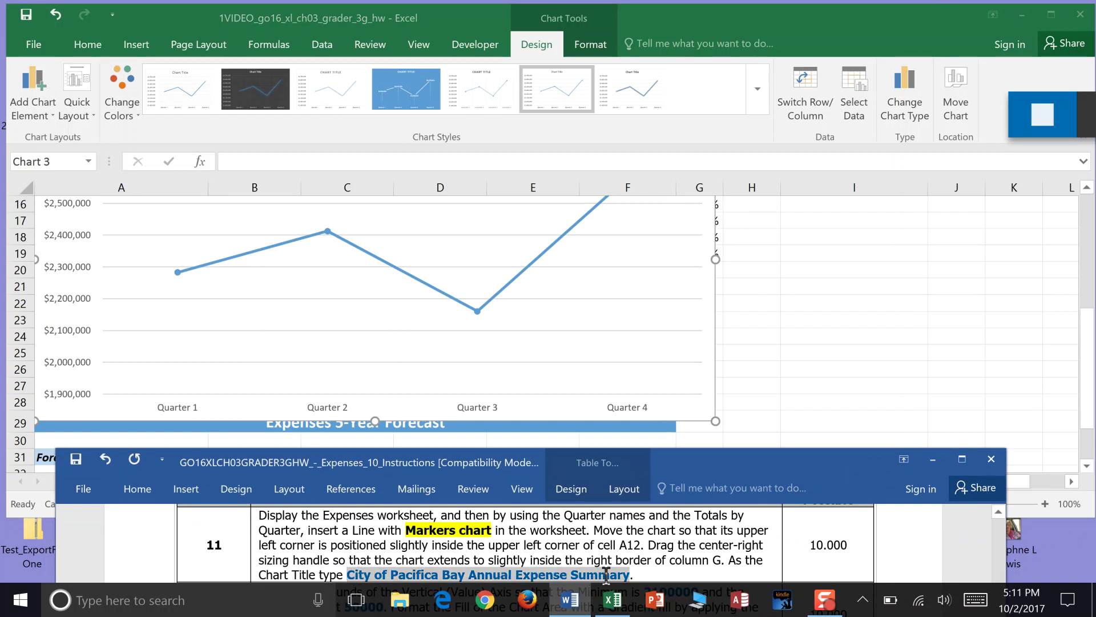
click(1012, 351)
drag(1087, 377, 1087, 330)
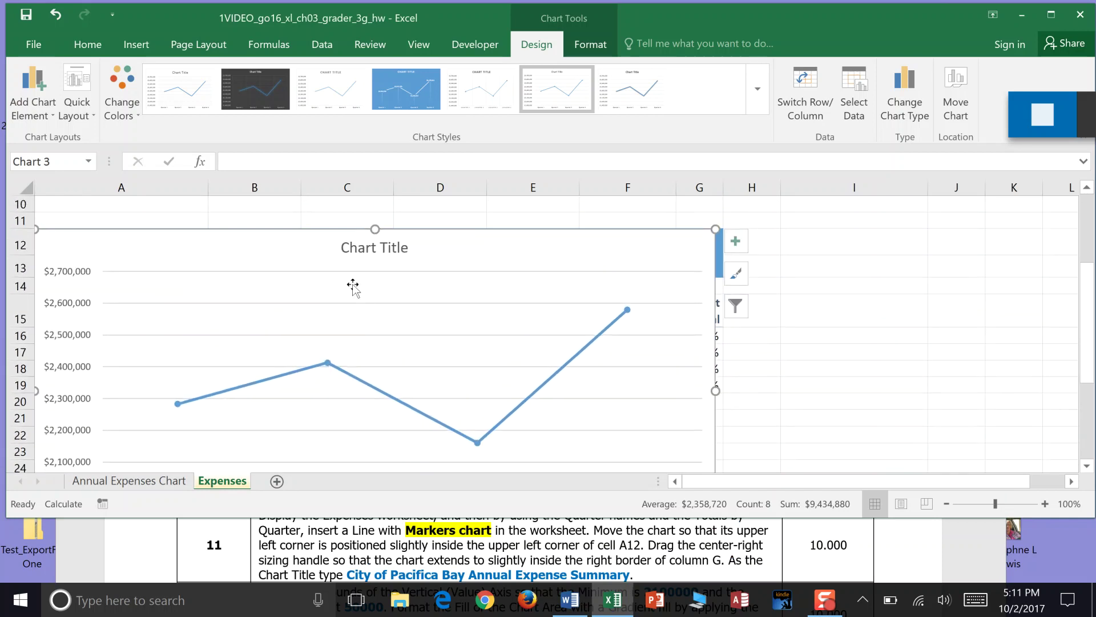
click(371, 243)
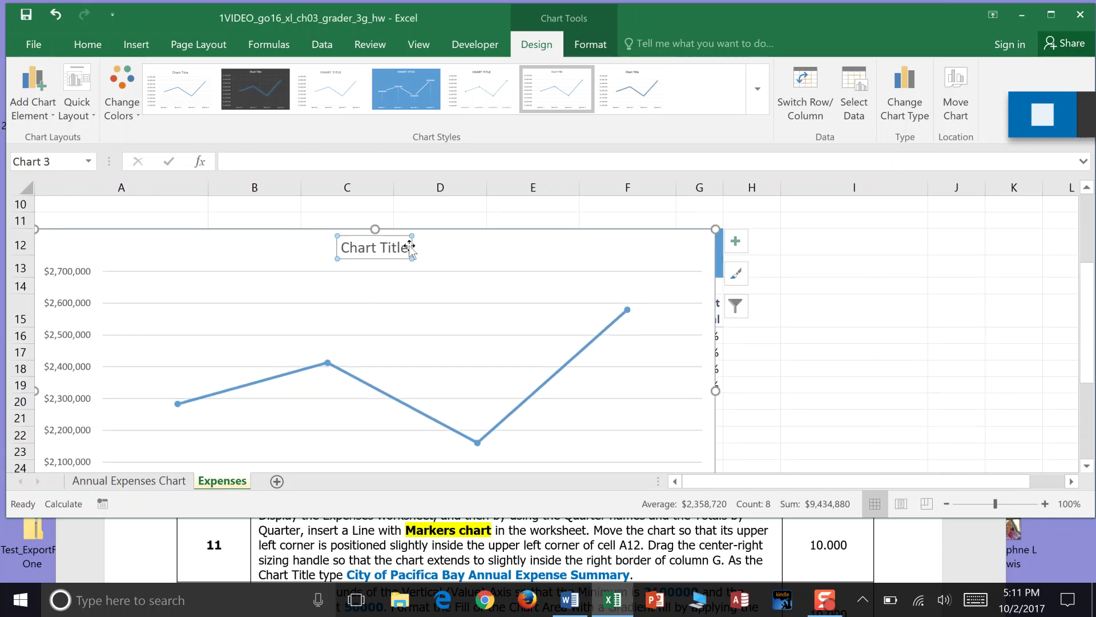
drag(409, 246, 342, 247)
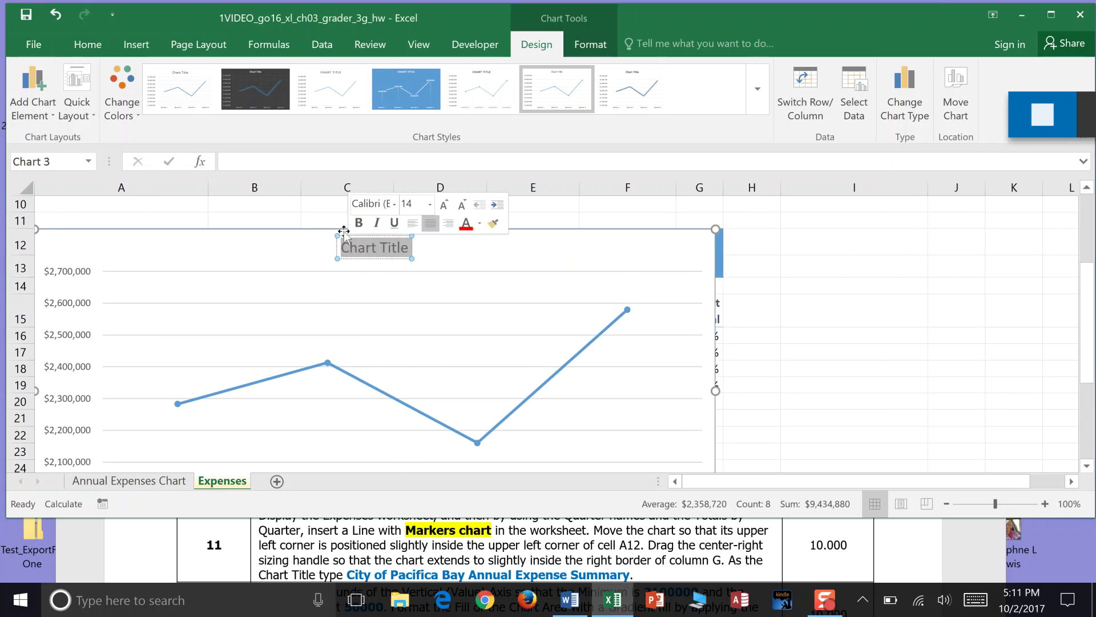
key(ctrl+v)
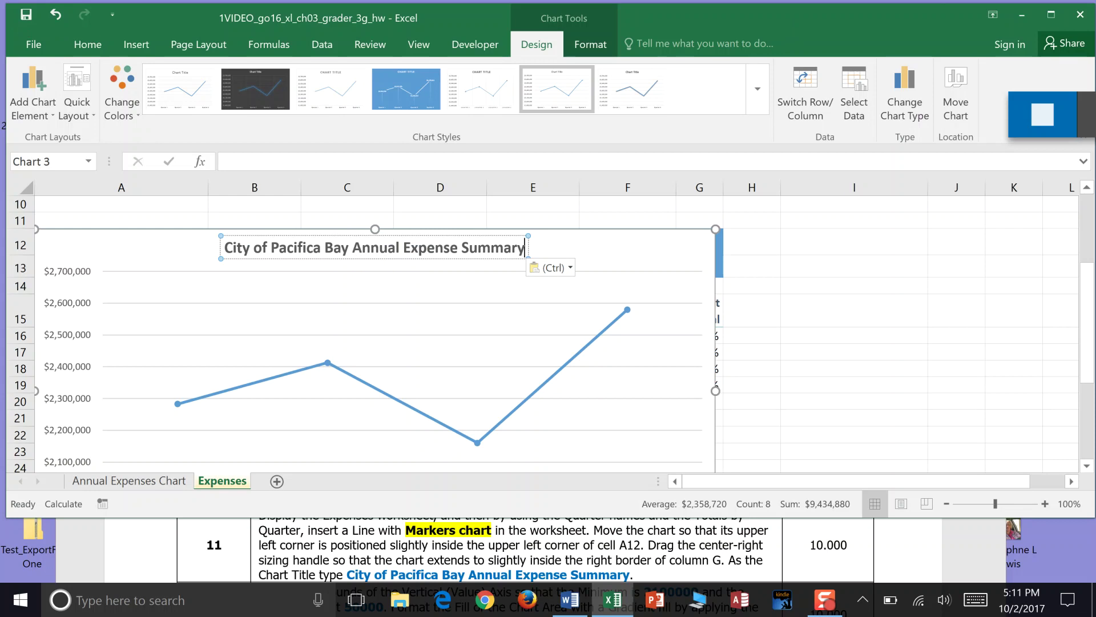
scroll(536, 548, down, 3)
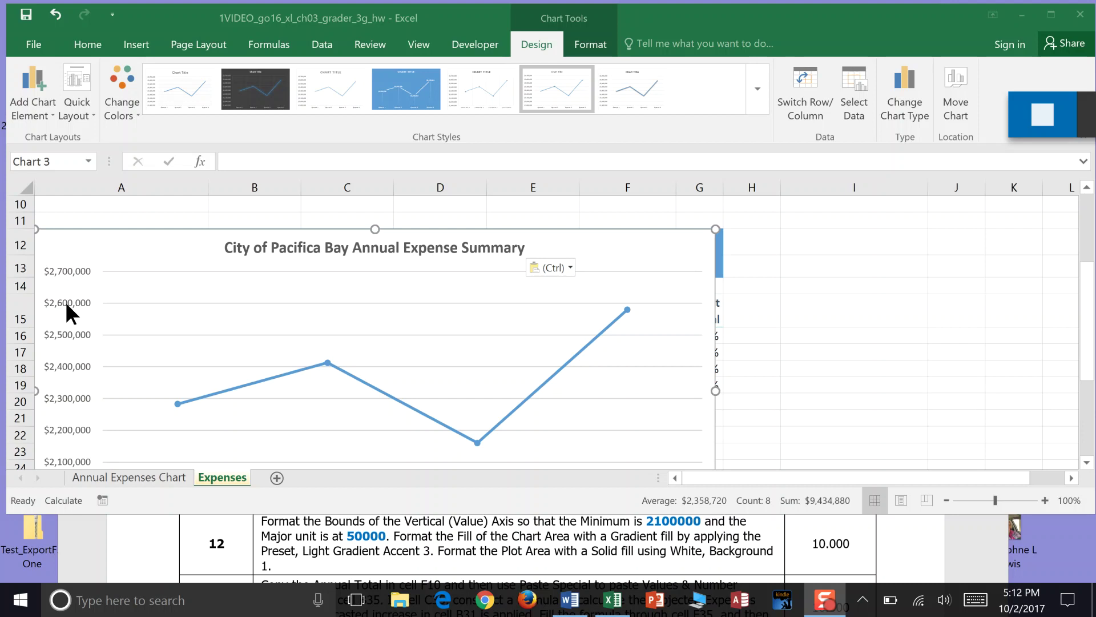
Open Format Chart Title, collapse its Fill, Border and Alignment sections, then select the vertical axis.
key(Up)
key(ctrl+1)
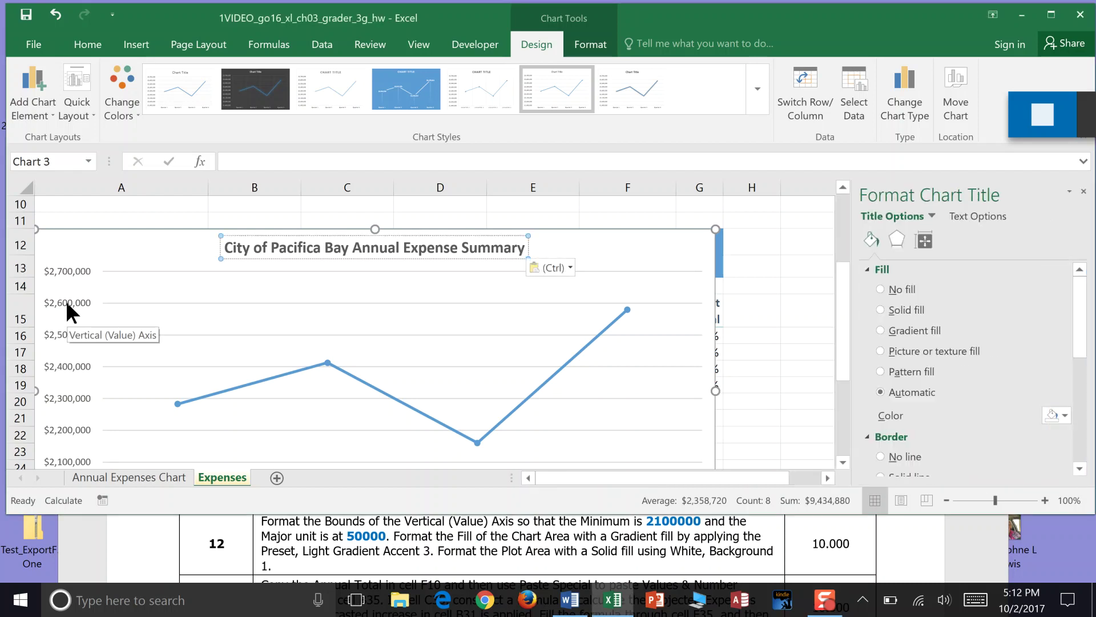
click(867, 269)
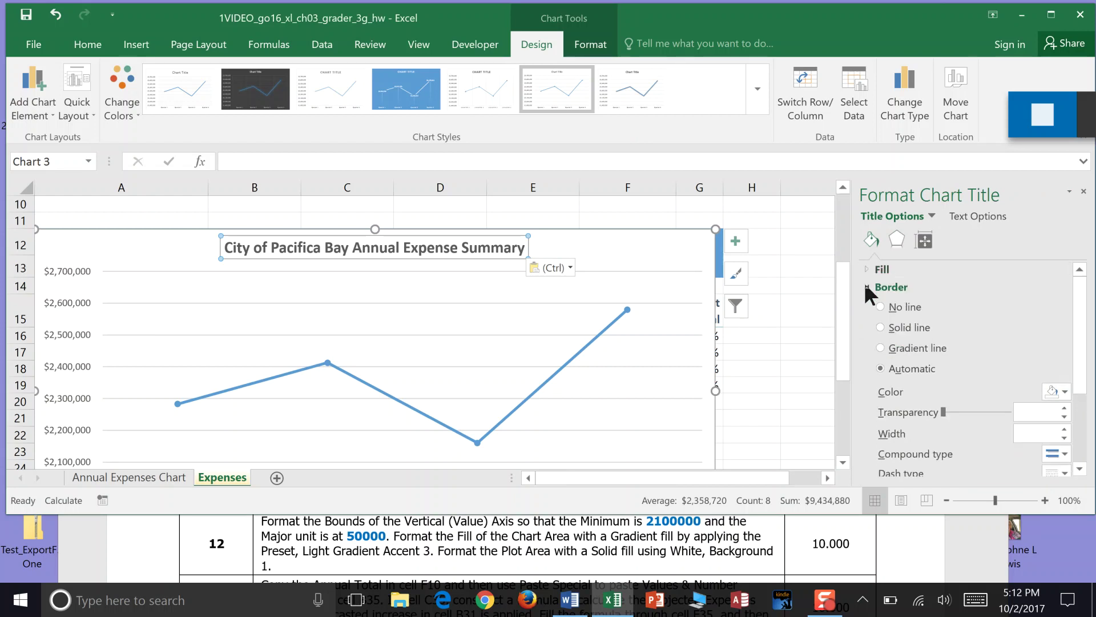
click(867, 287)
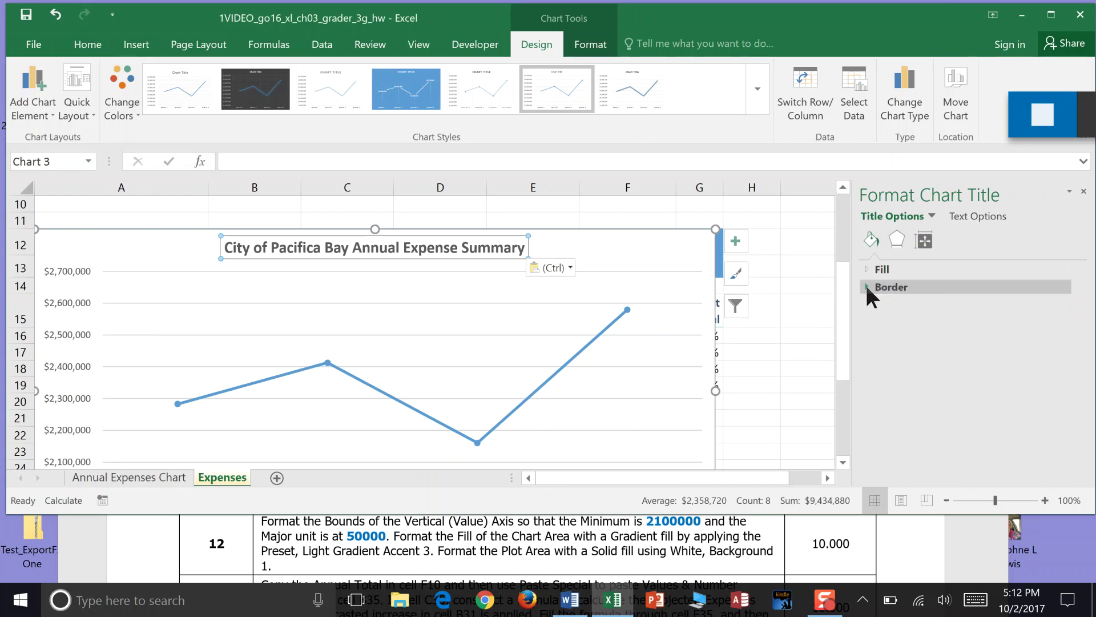
click(924, 239)
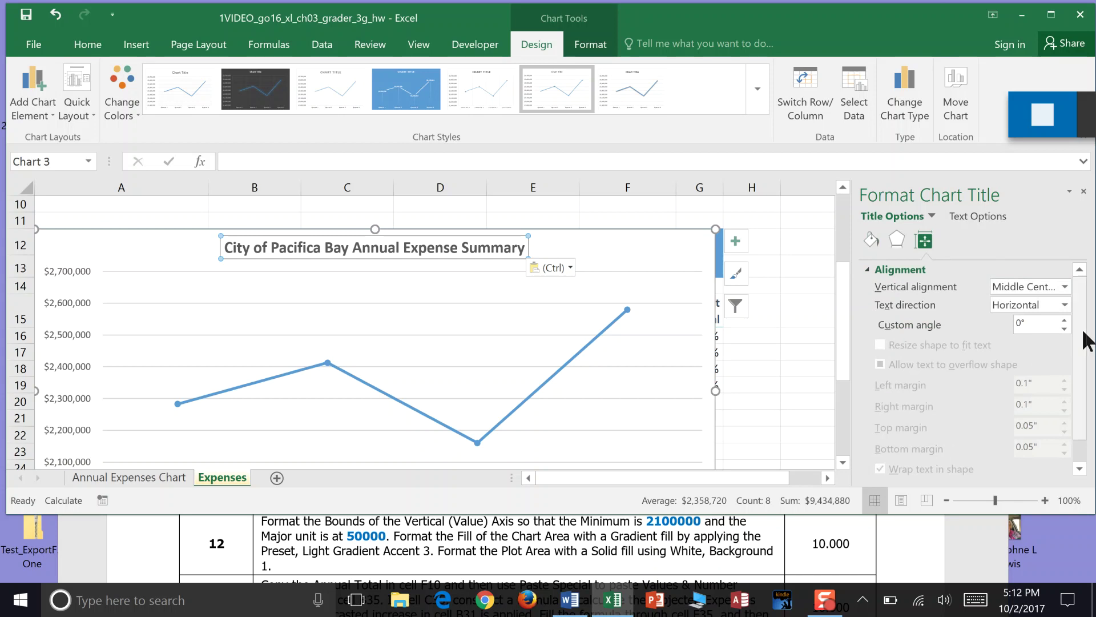
drag(1083, 337, 1083, 400)
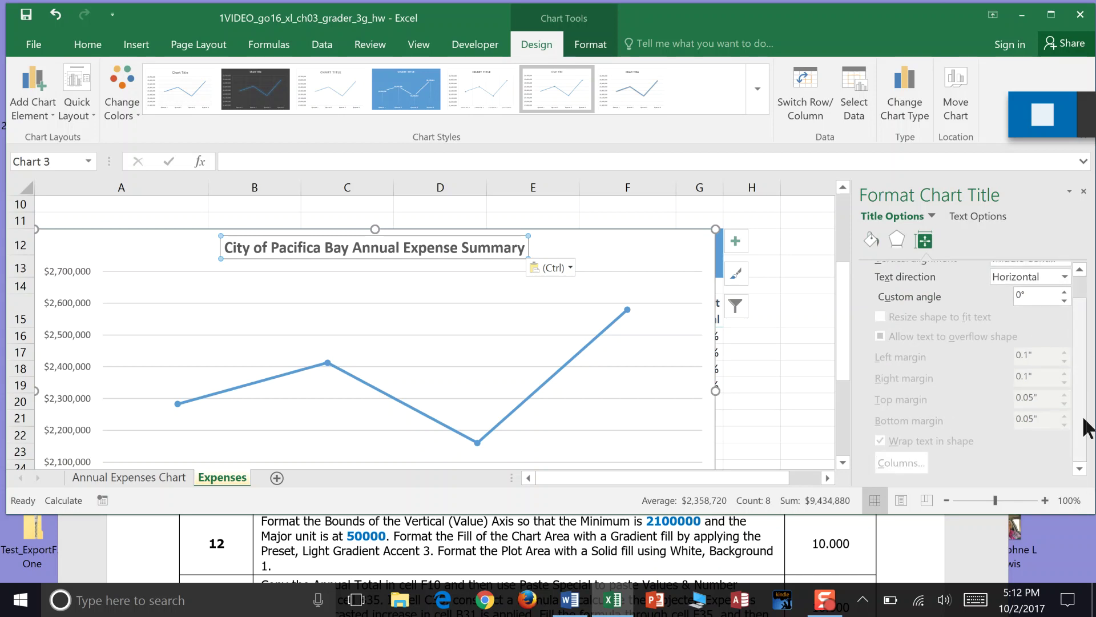
scroll(1085, 366, up, 2)
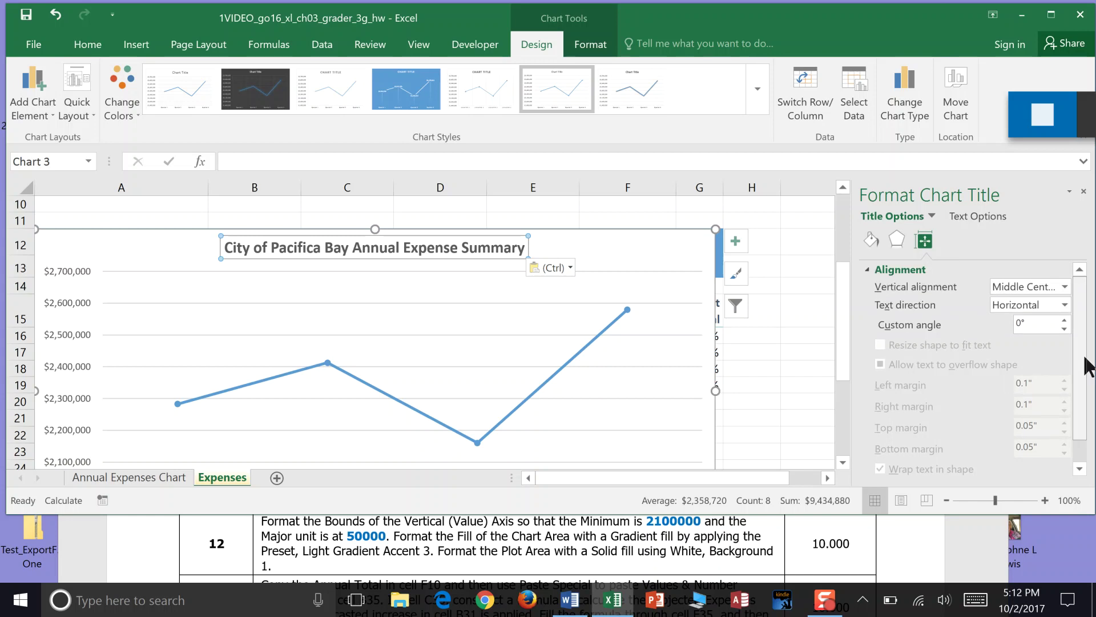
click(866, 268)
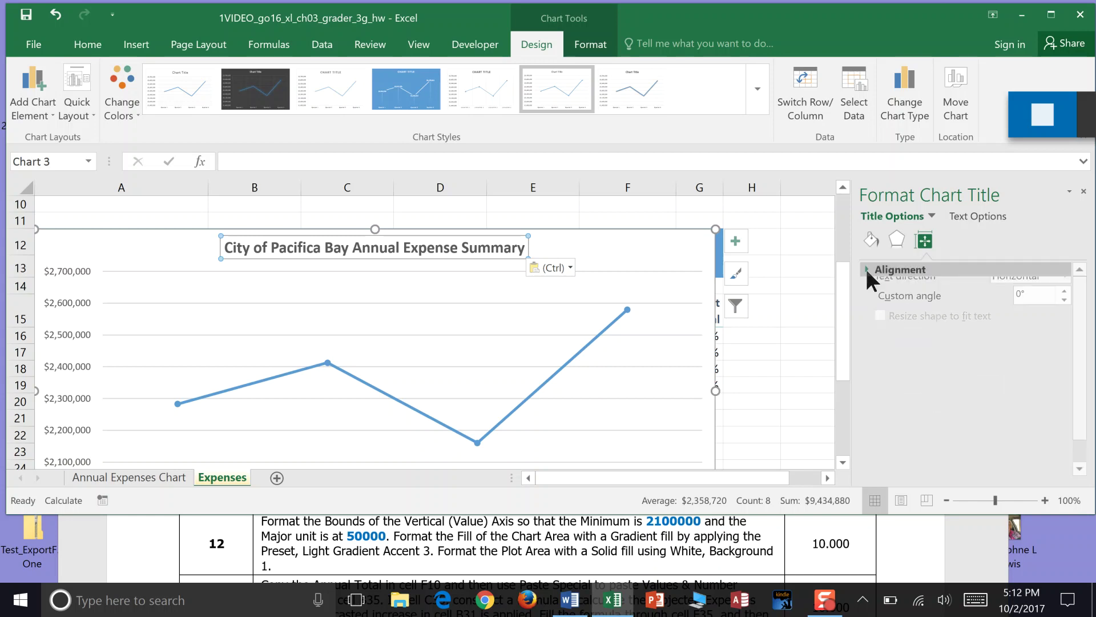
click(982, 216)
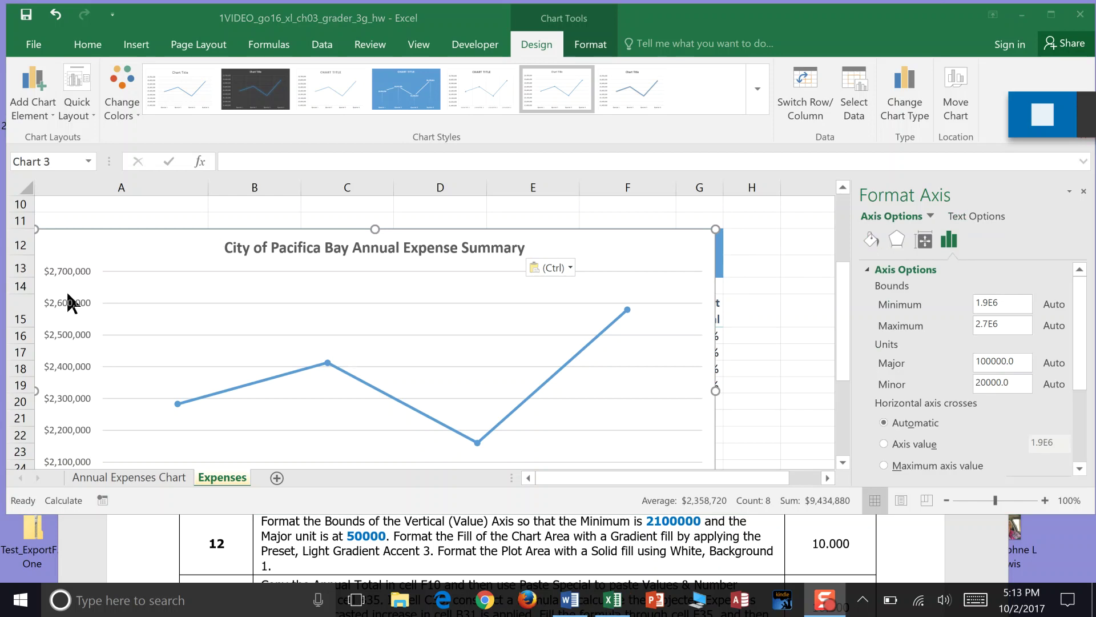
click(68, 294)
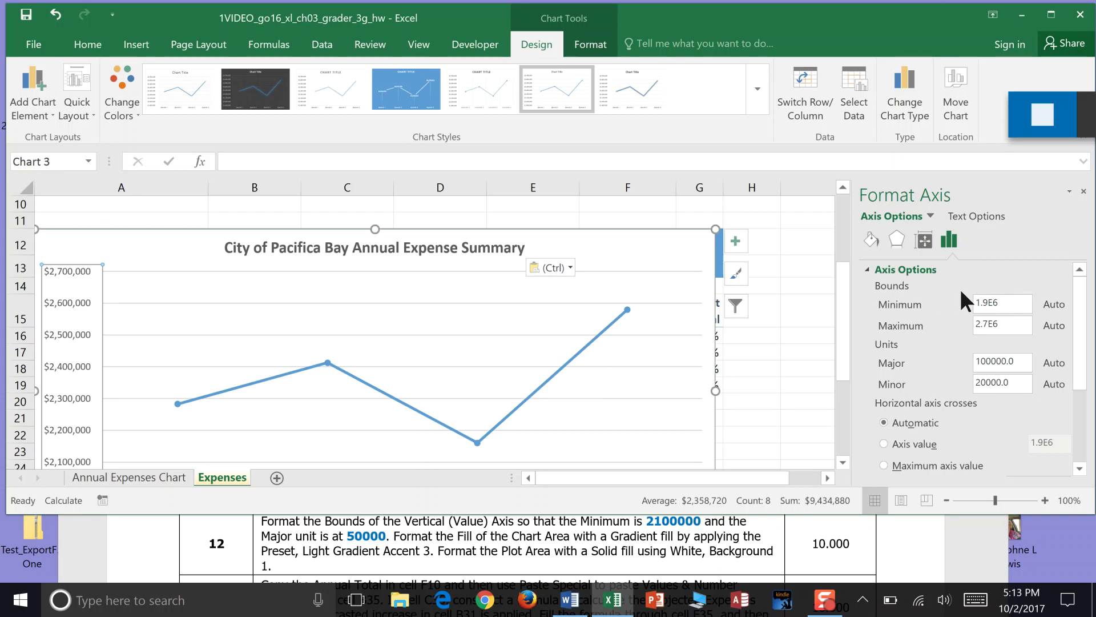
Enter 2100000 as the axis Minimum bound and 50000 as the Major unit.
click(1020, 308)
text(2100000)
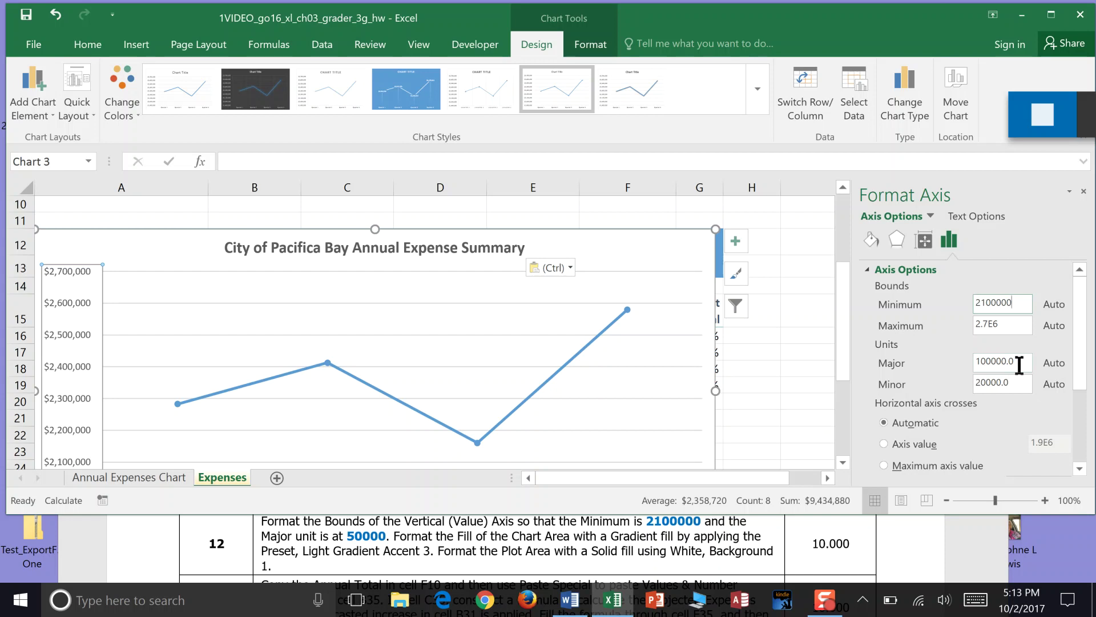
drag(1019, 364, 971, 354)
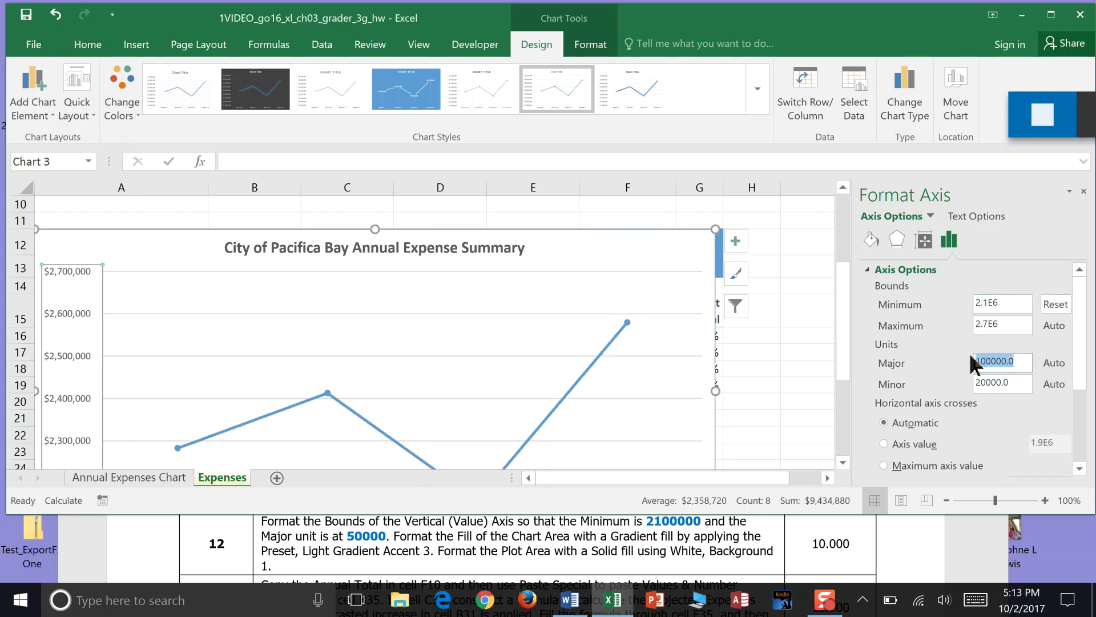
text(50000)
Select the plot area and apply the Light Gradient - Accent 3 preset gradient fill.
click(696, 381)
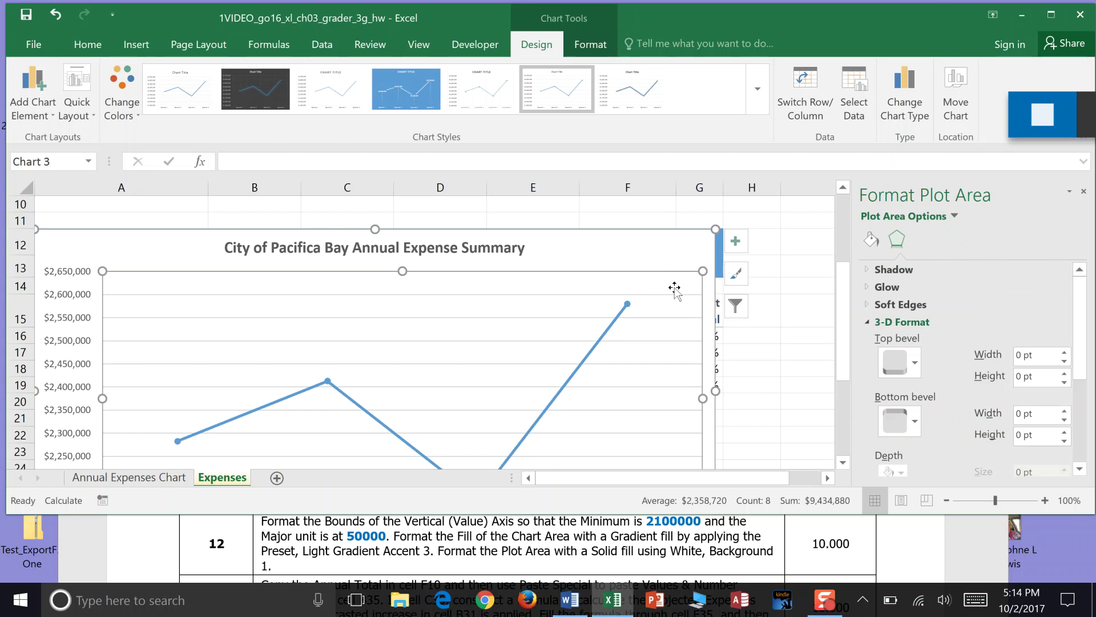
click(872, 236)
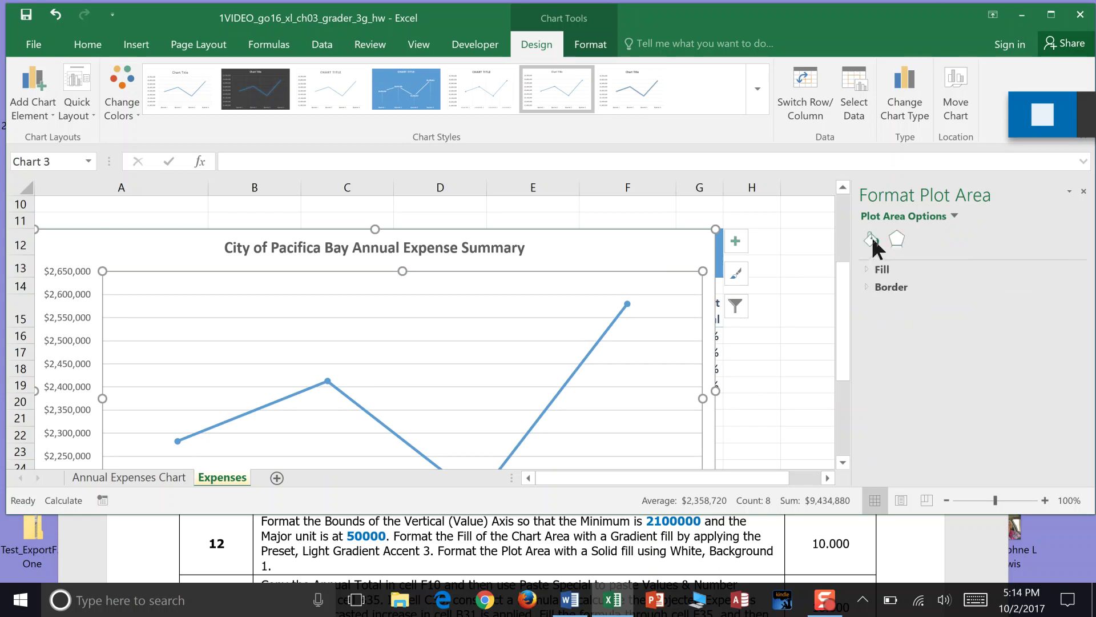
click(868, 265)
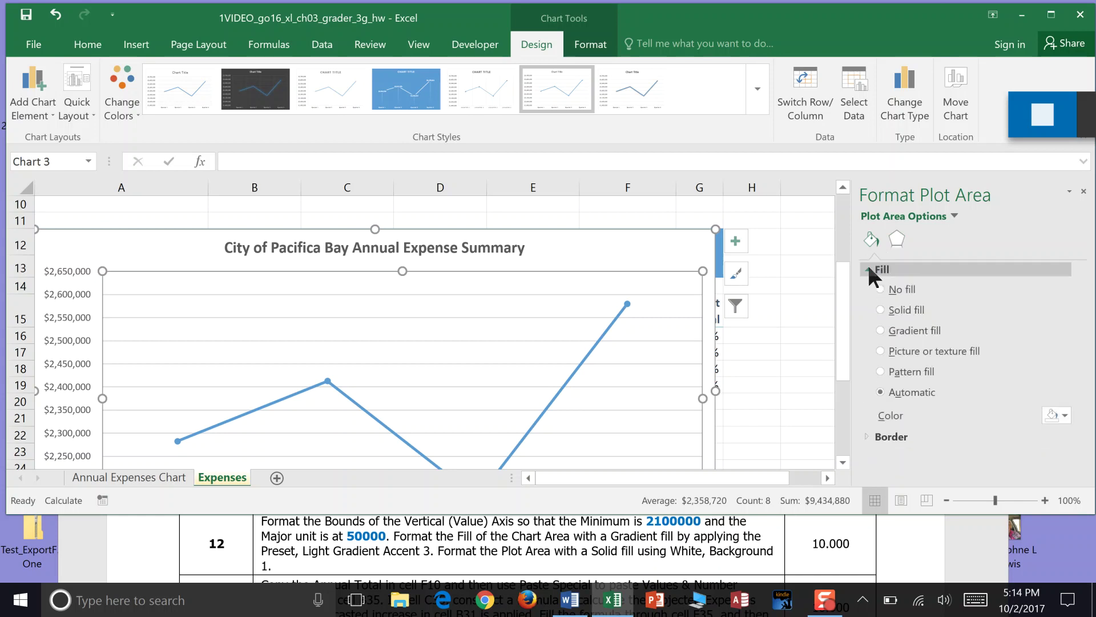
click(881, 329)
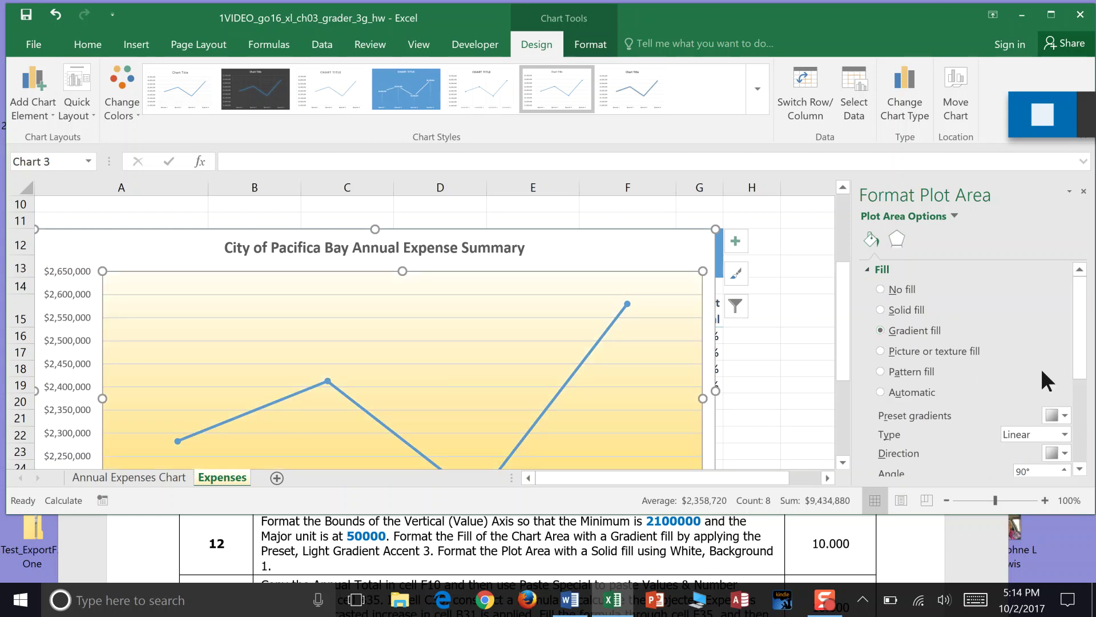
click(1064, 415)
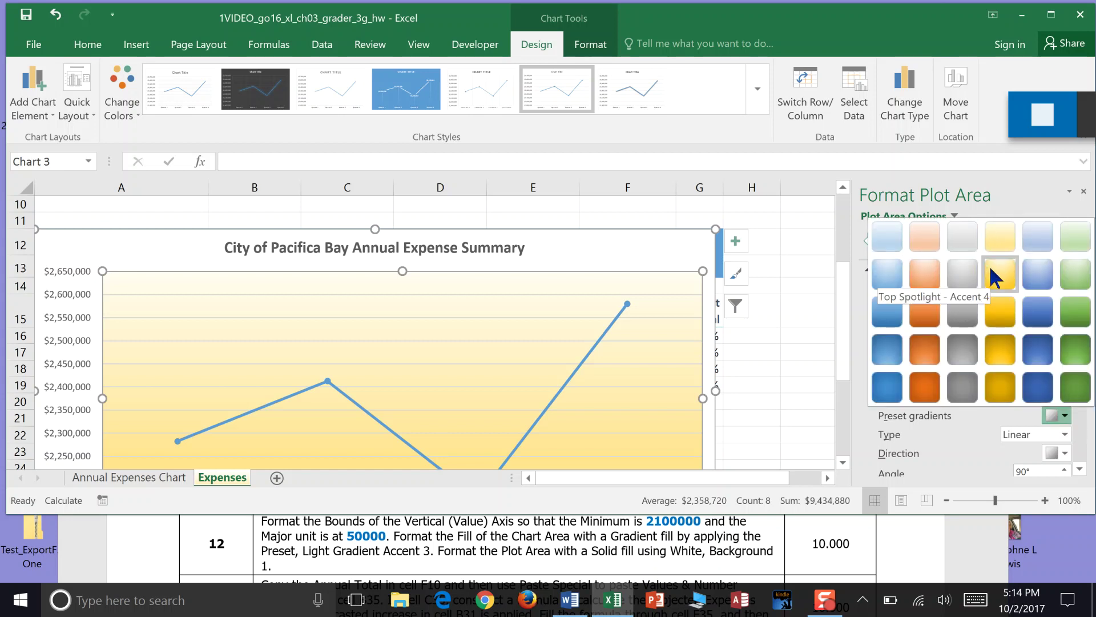
click(963, 232)
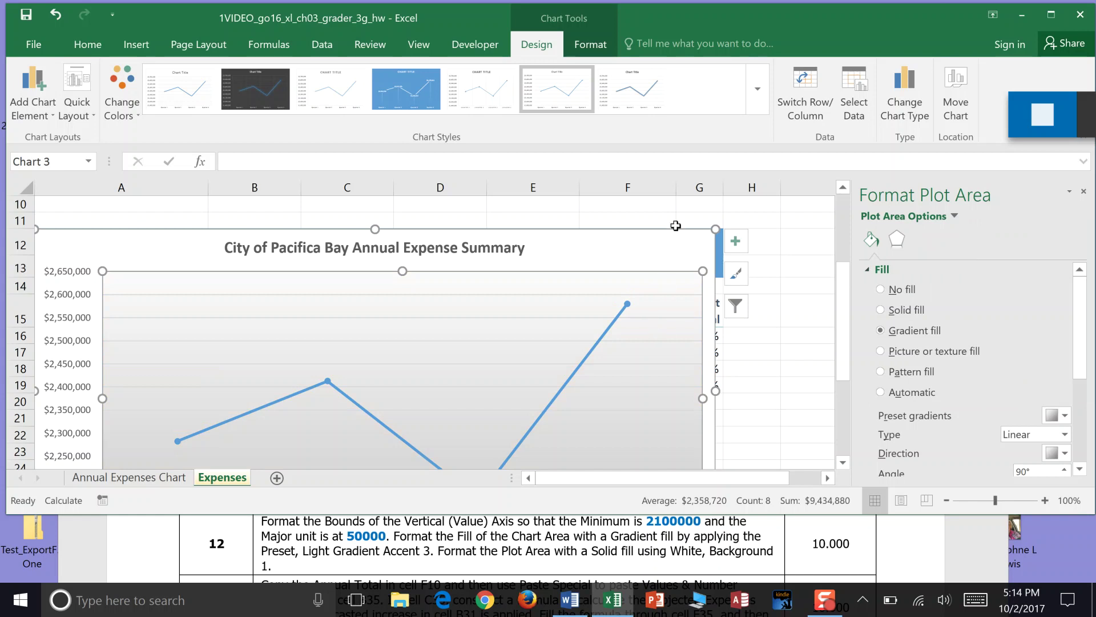
Select the chart area and switch its fill to the Light Gradient - Accent 3 preset gradient.
click(670, 251)
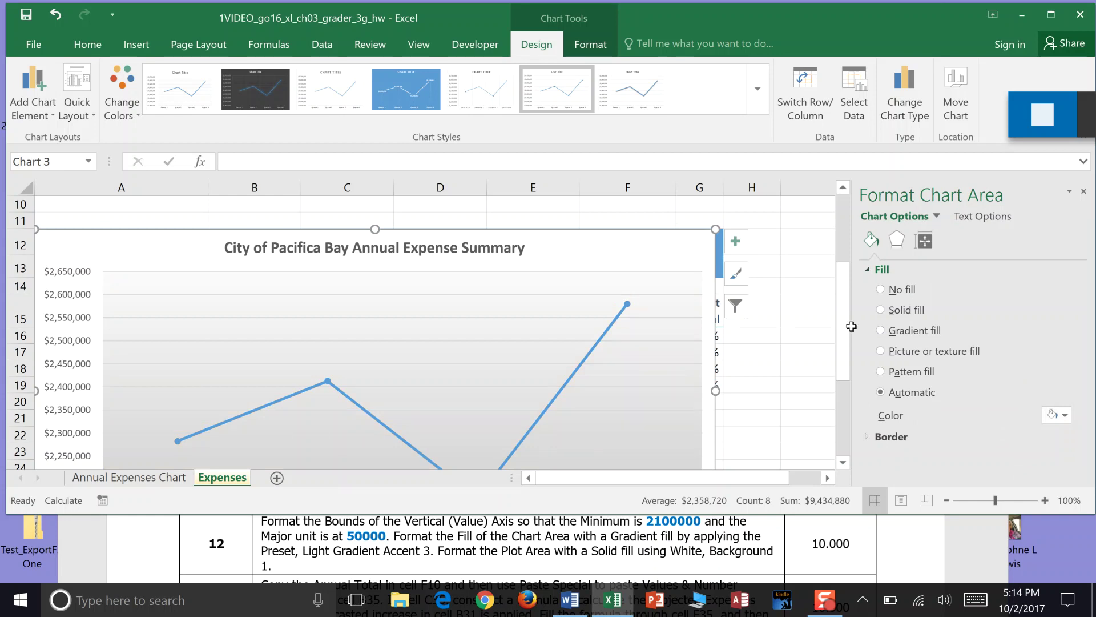
click(879, 330)
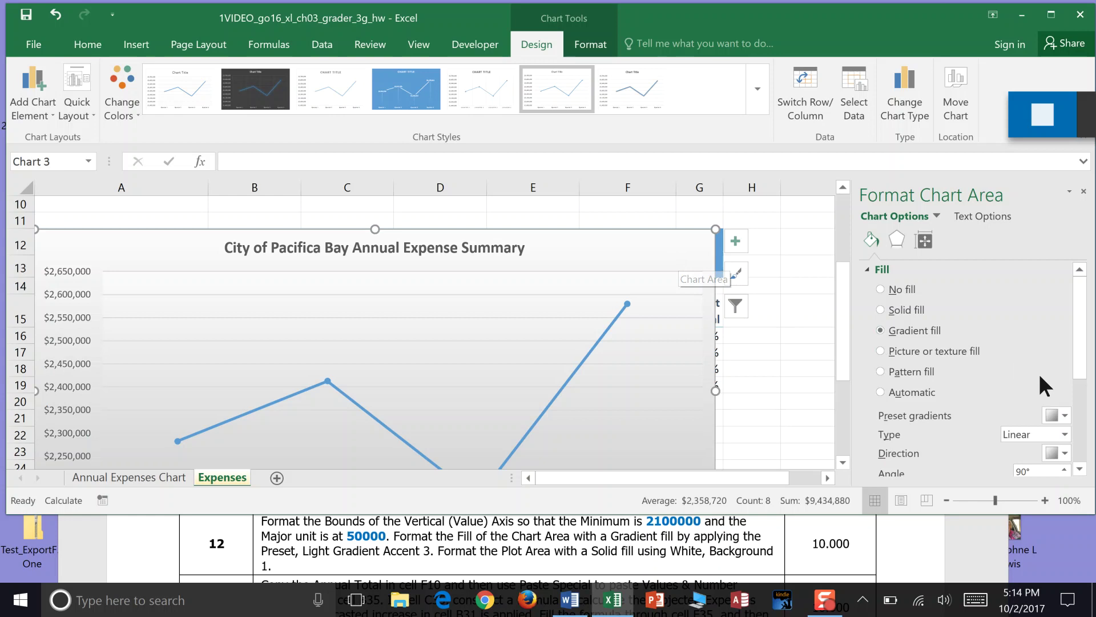
click(1062, 413)
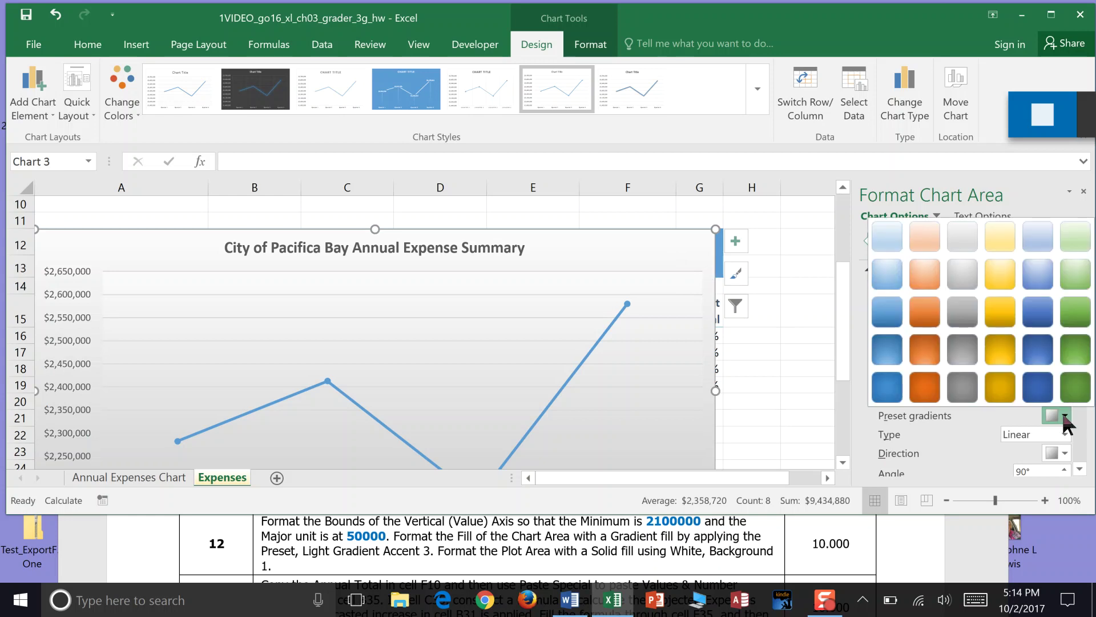
click(961, 228)
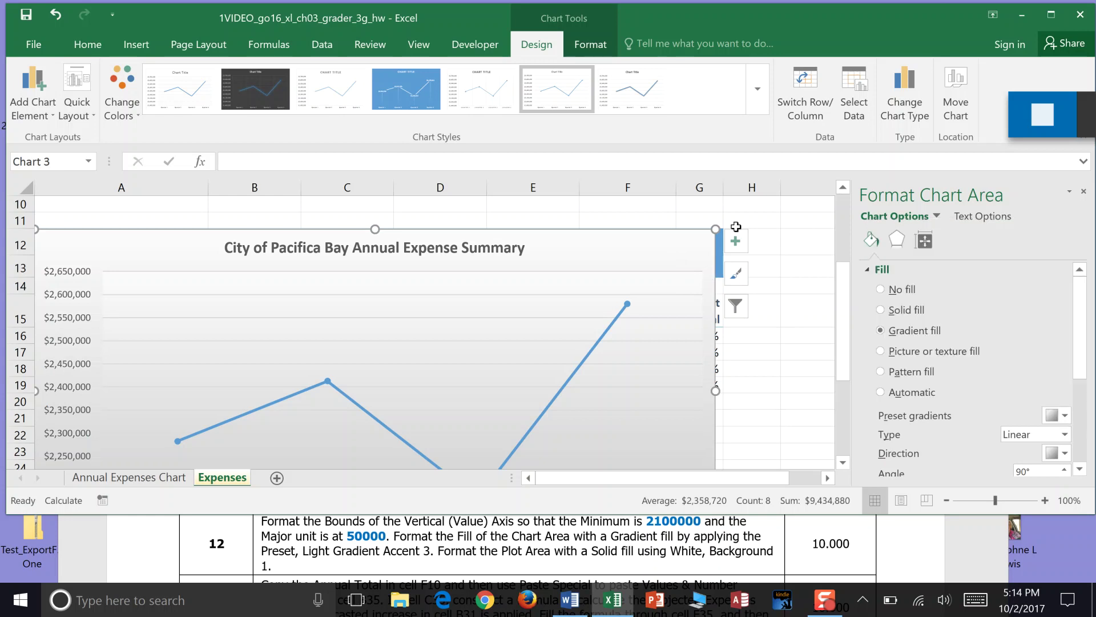
Select the major gridlines, try a White line colour, then undo it.
click(666, 293)
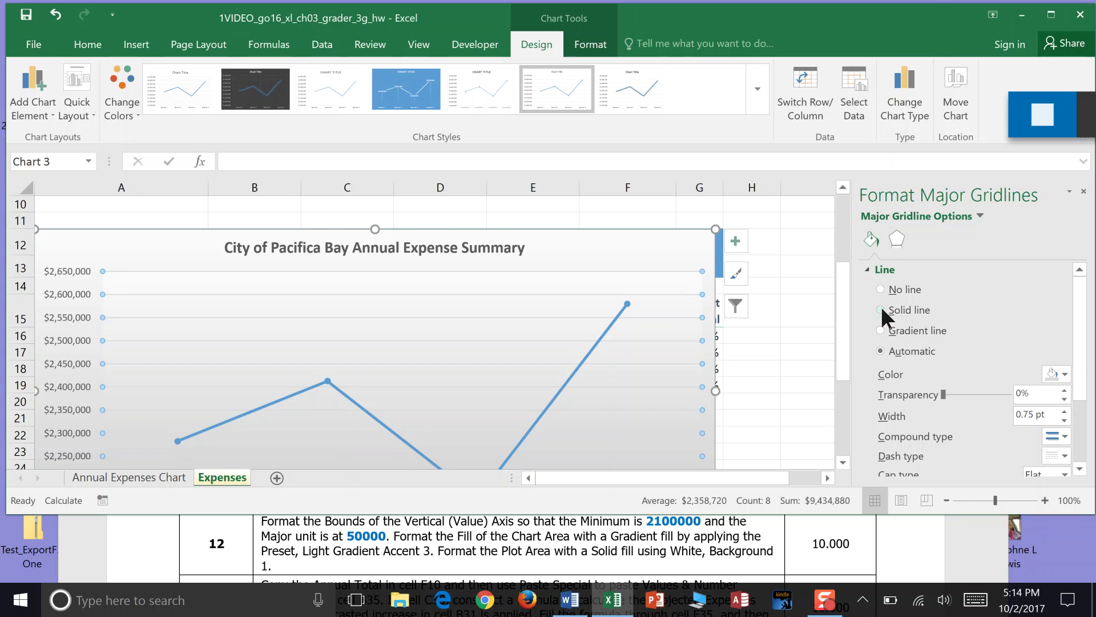
click(1064, 372)
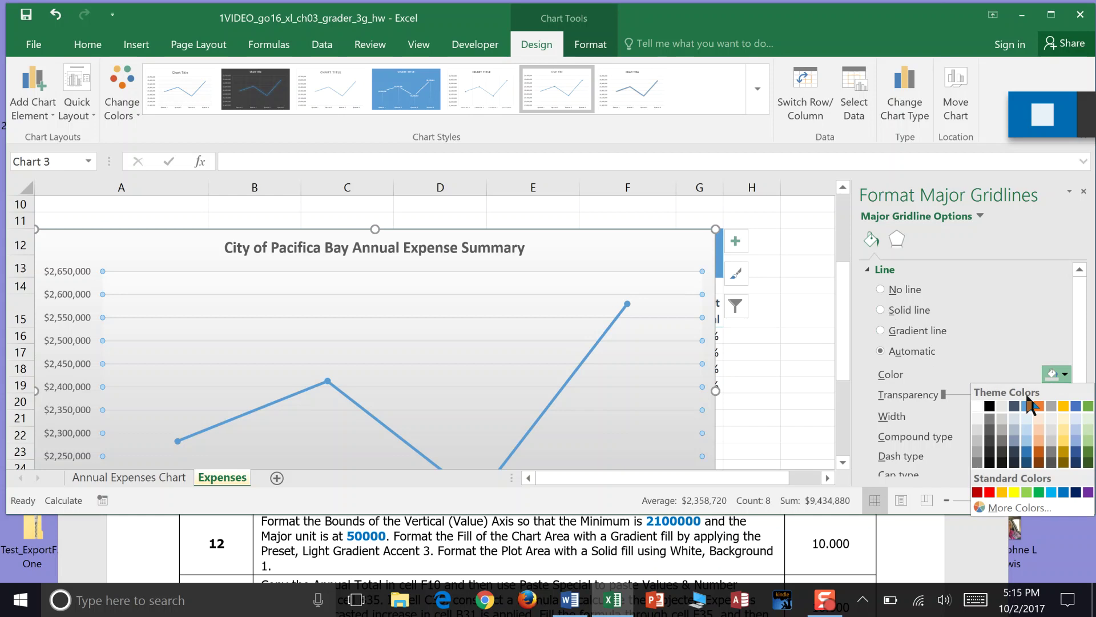
click(980, 405)
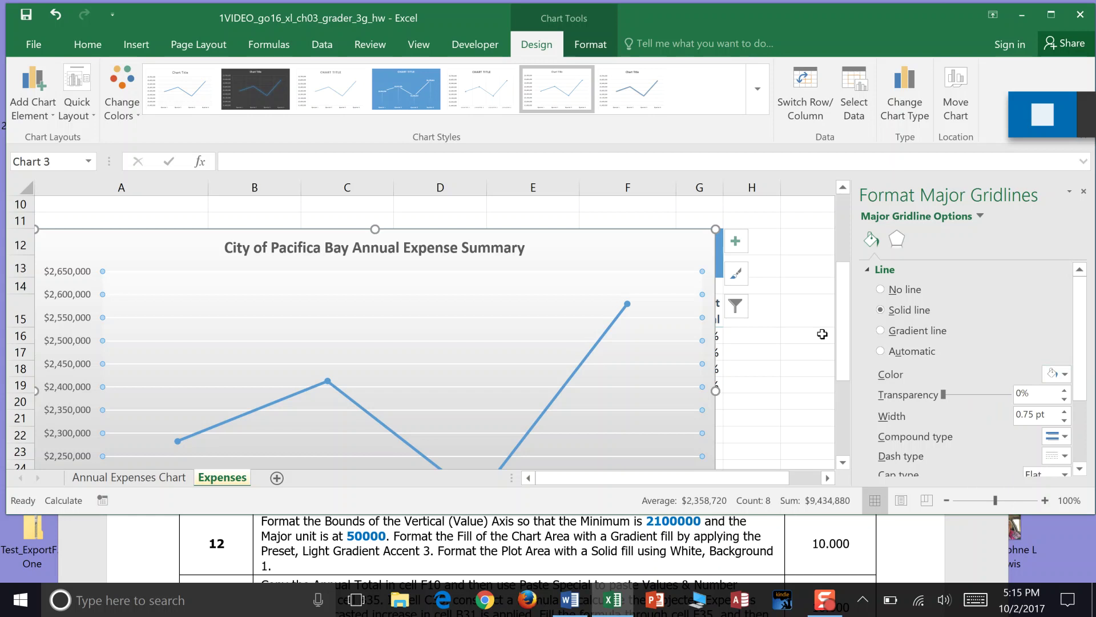
click(61, 18)
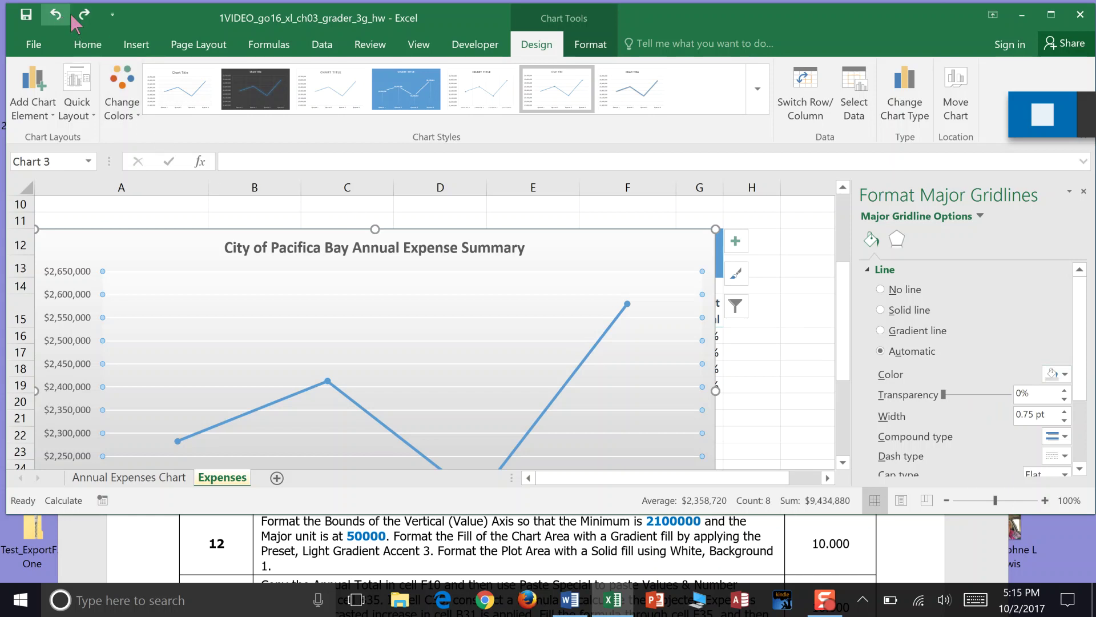
Select the plot area and give it a solid White, Background 1 fill.
click(672, 280)
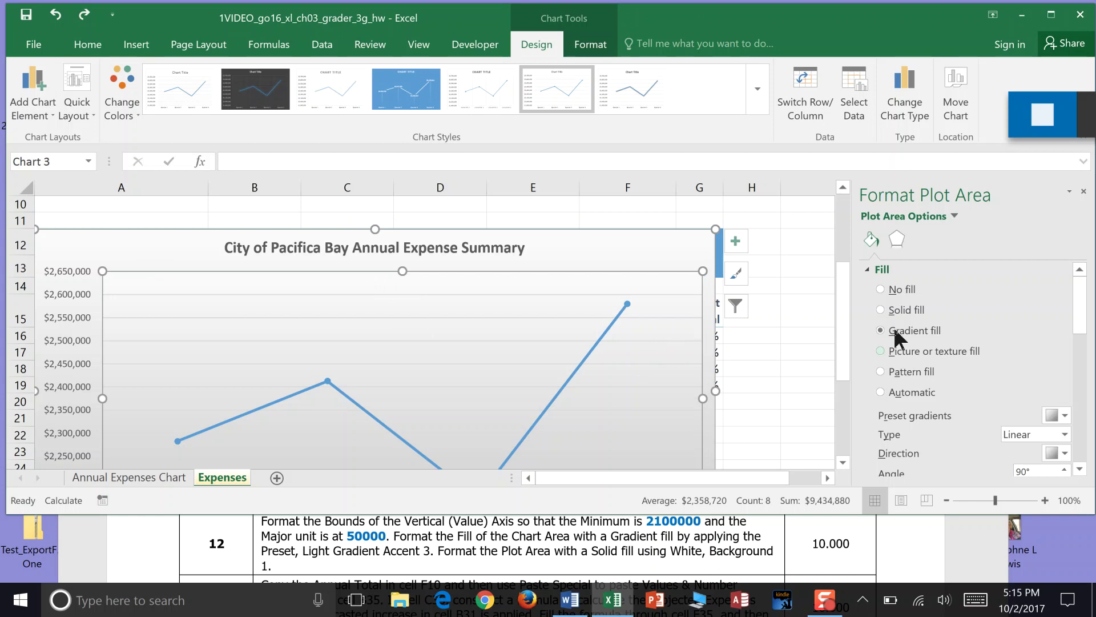
click(884, 306)
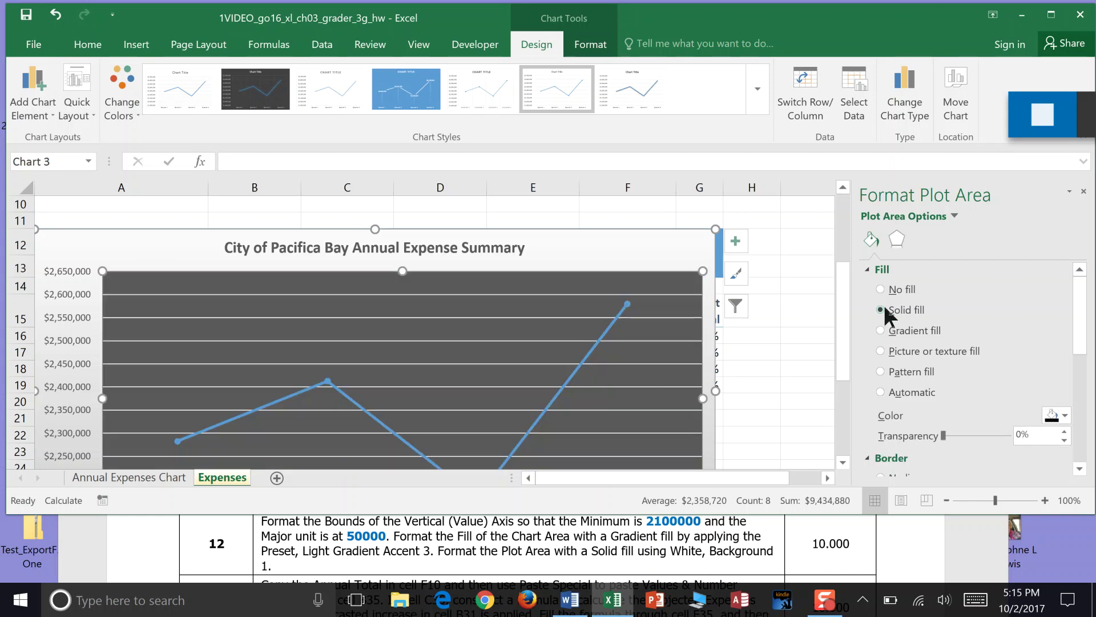
click(1065, 417)
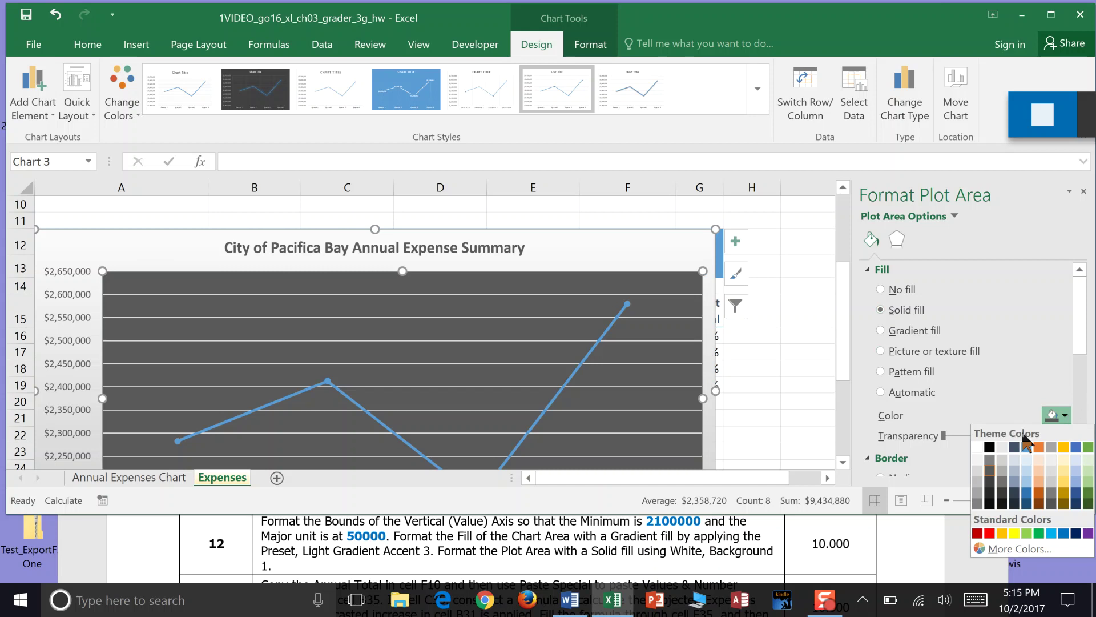
click(978, 448)
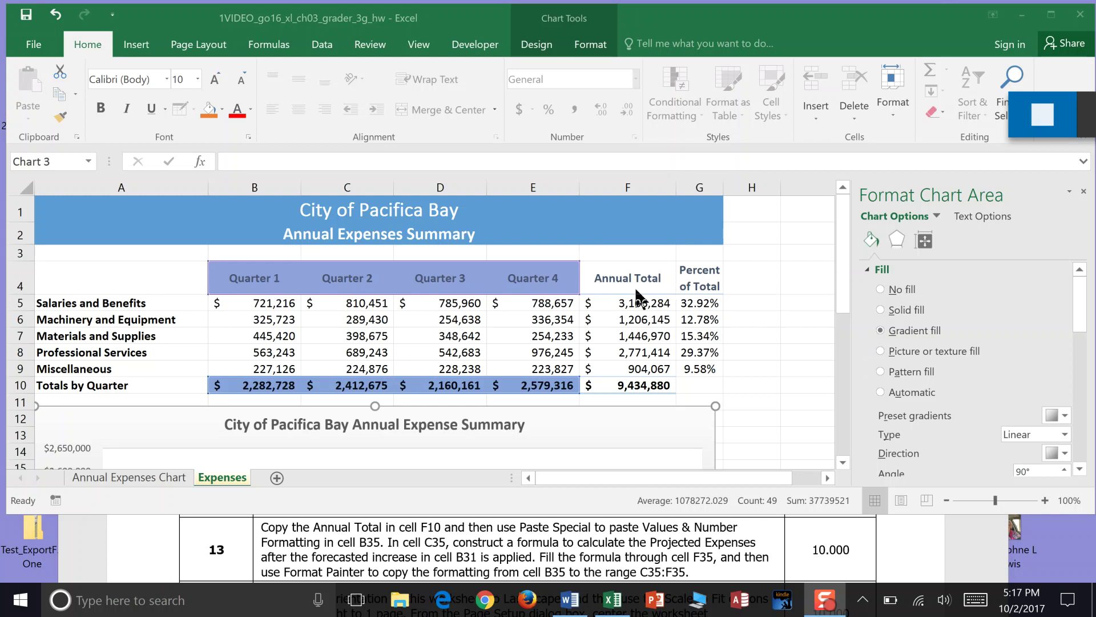
Fill cell F10, the 9,434,880 annual total, with purple and copy it.
click(627, 393)
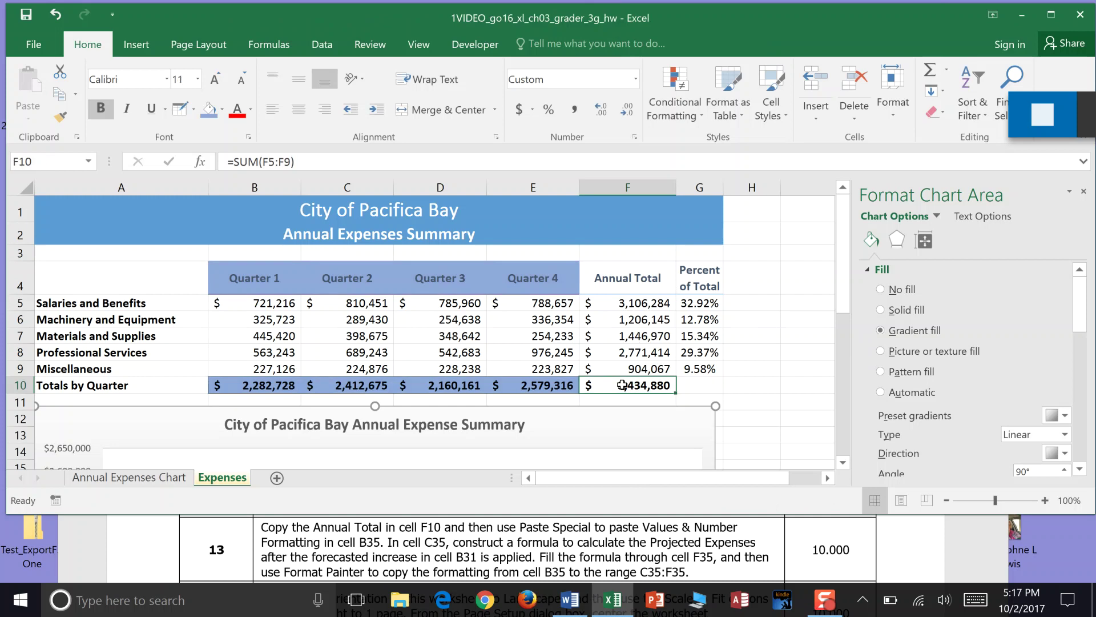
click(222, 109)
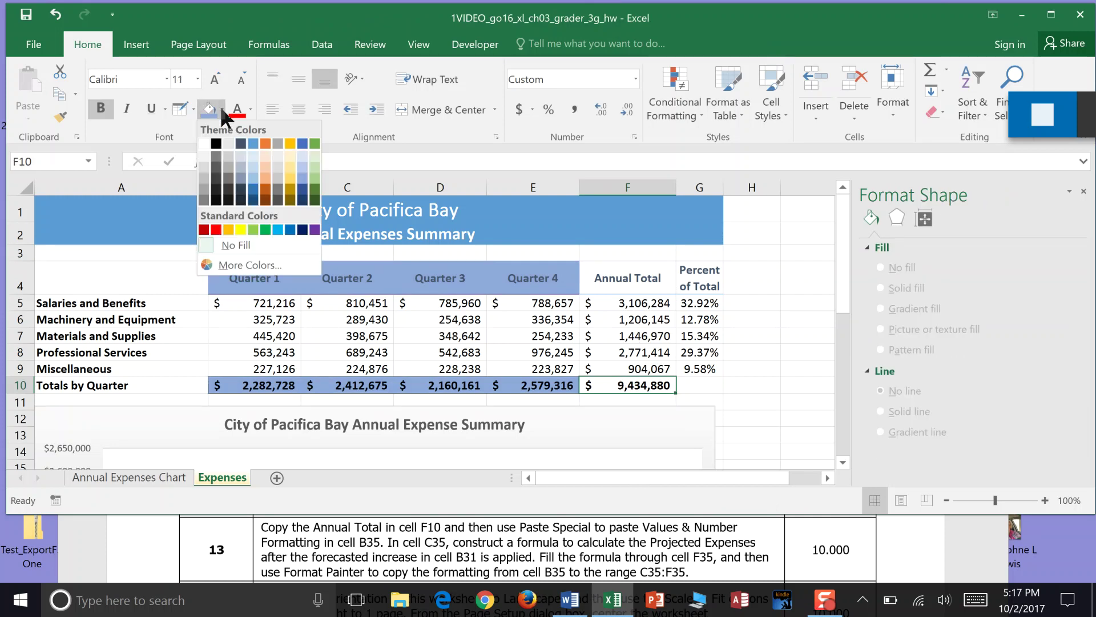
click(314, 229)
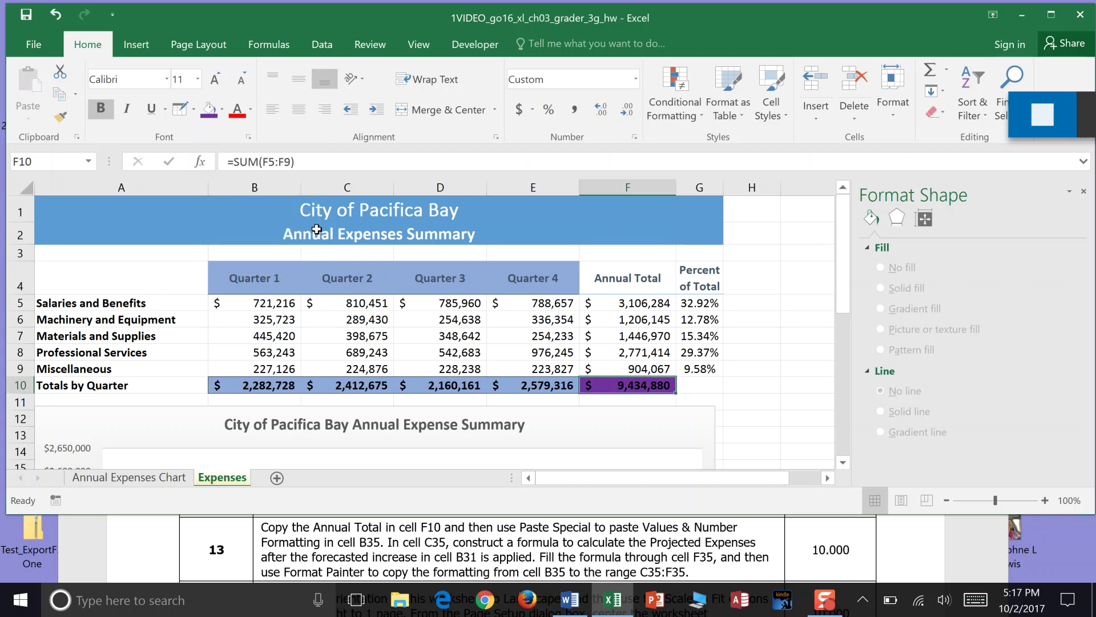
key(ctrl+c)
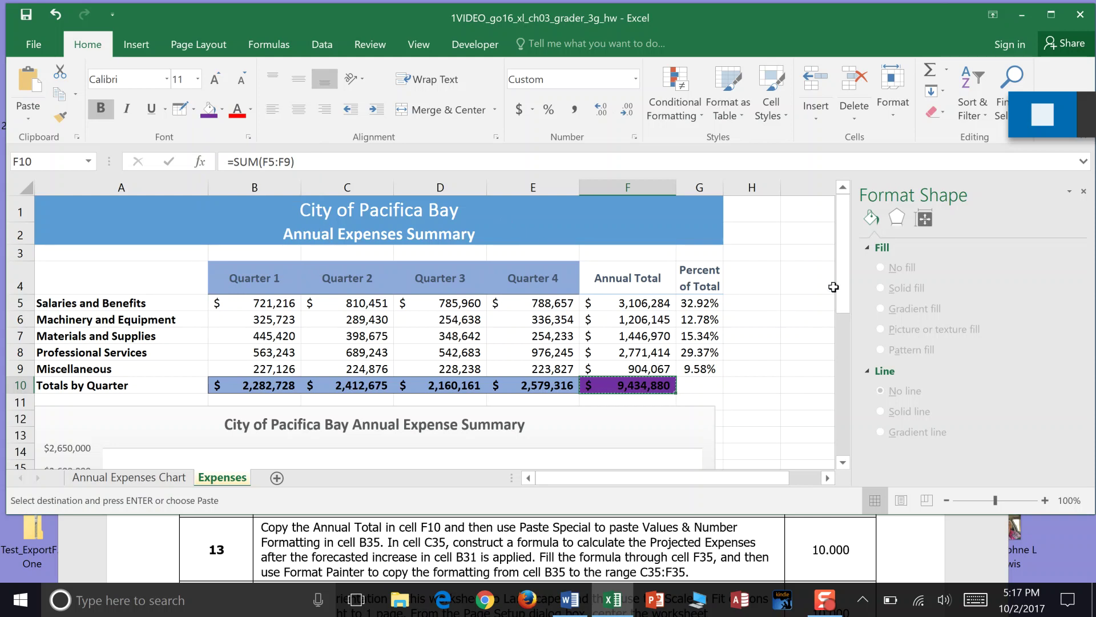
Paste the copied total into B35 as Values & Number Formatting, showing $ 9,434,880.
drag(838, 286, 851, 445)
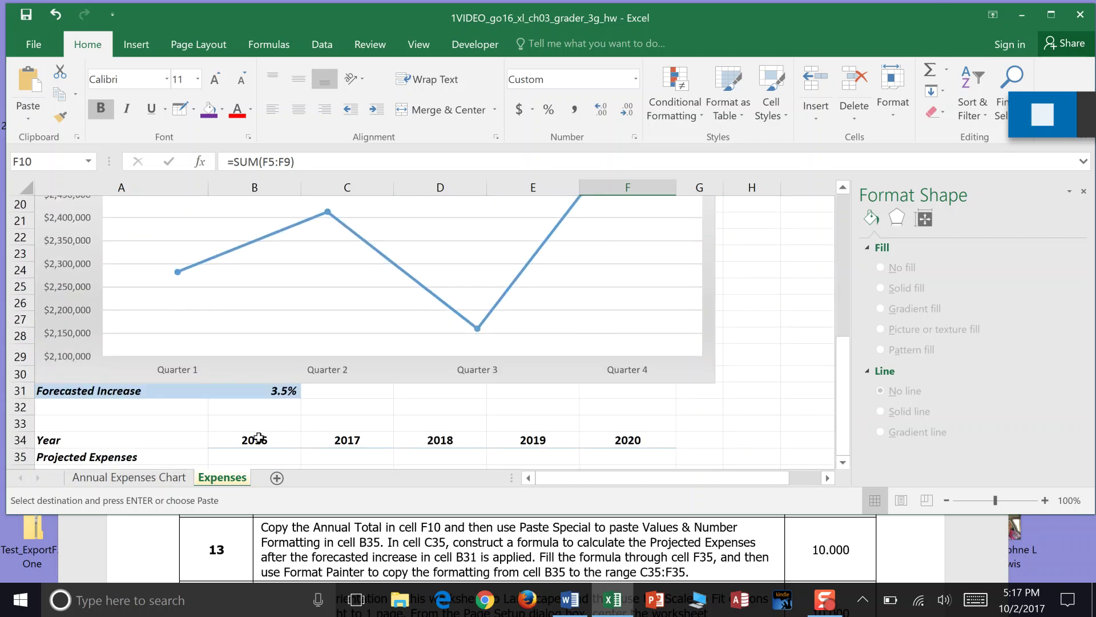
click(254, 457)
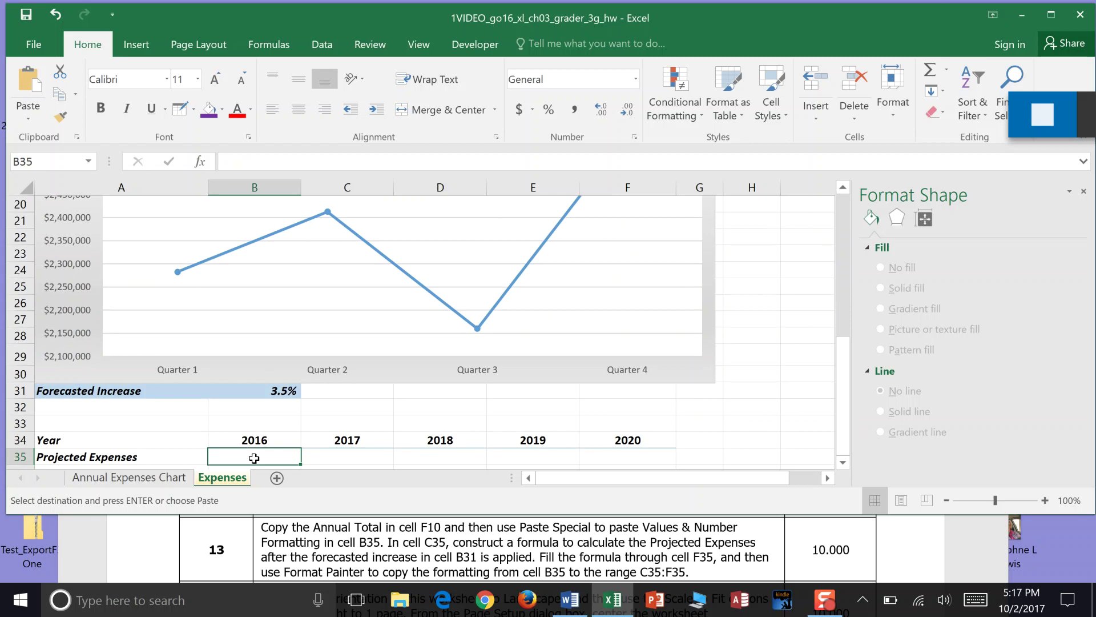
key(ctrl+v)
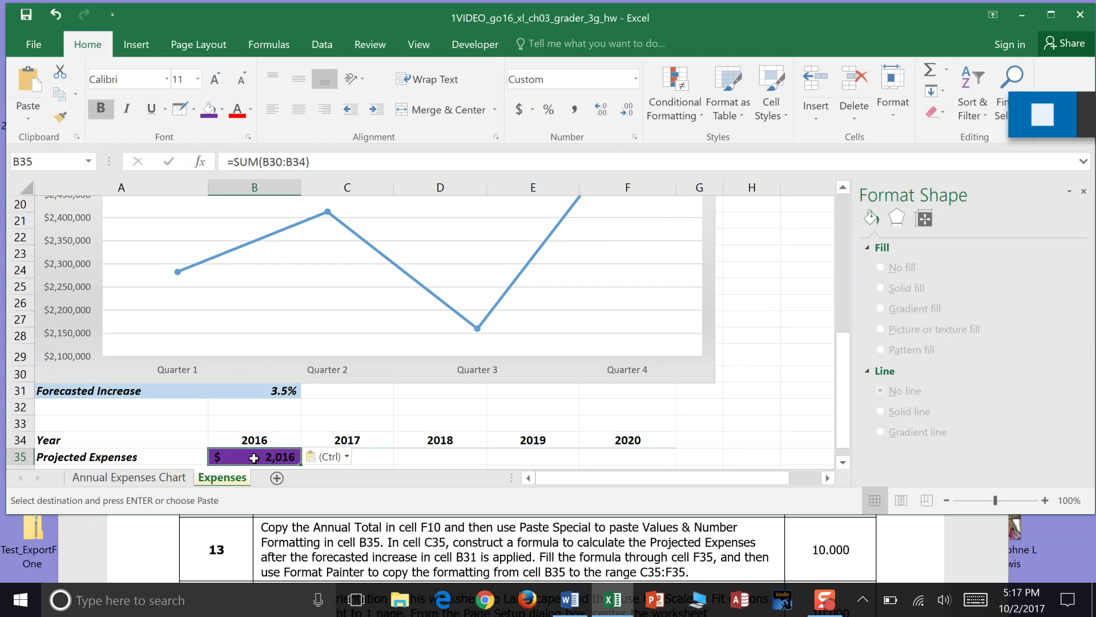
click(338, 457)
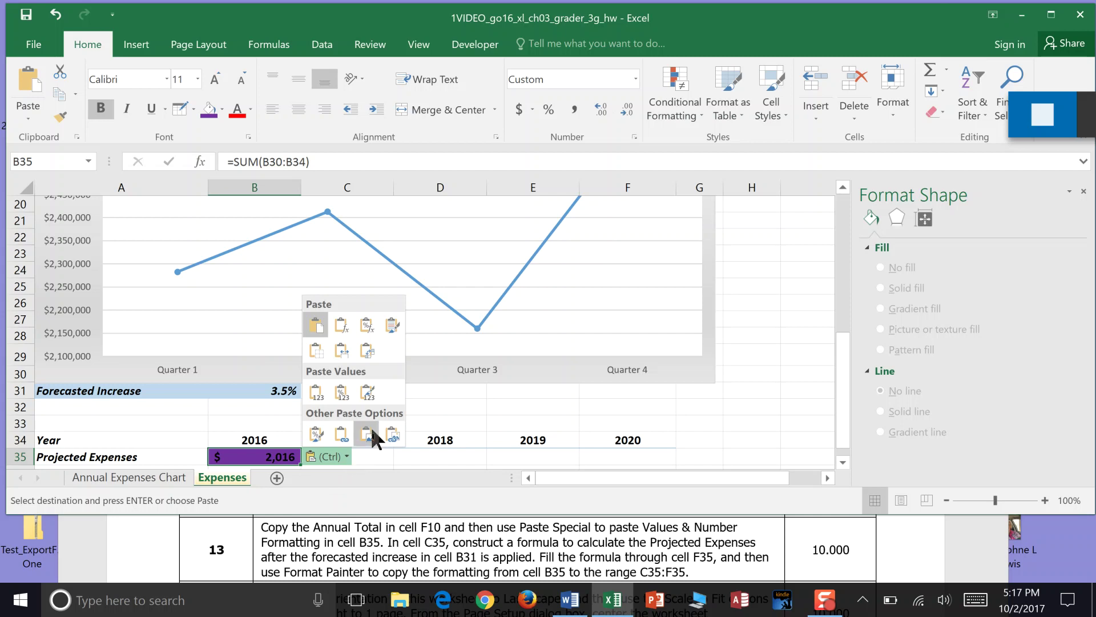
click(366, 393)
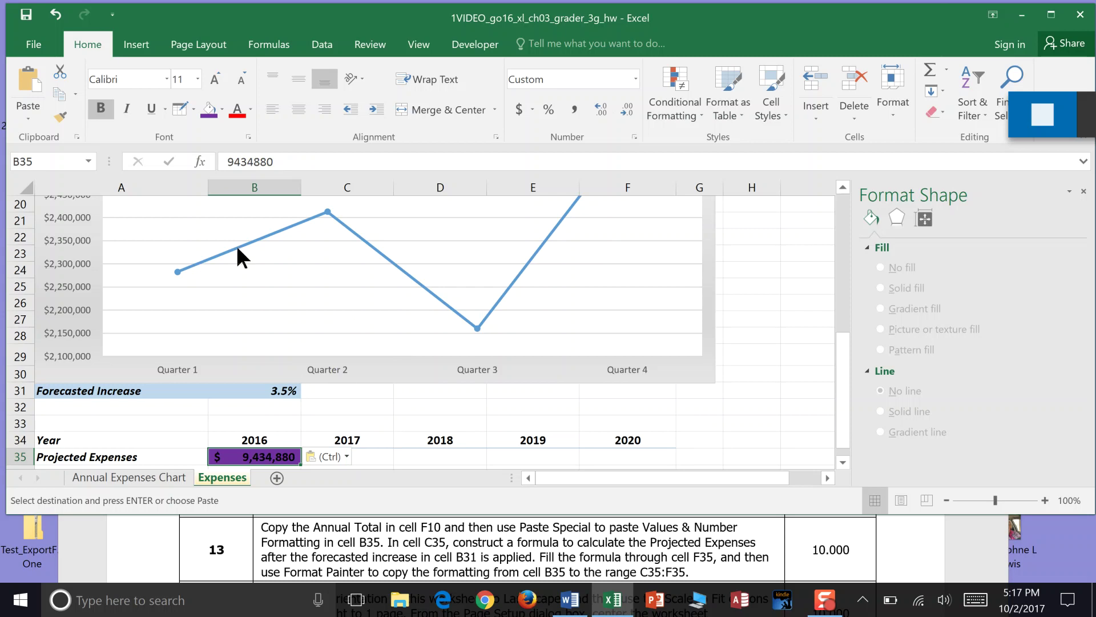
Use Format Painter to carry B35's purple formatting across C35:F35, then save the workbook.
click(61, 115)
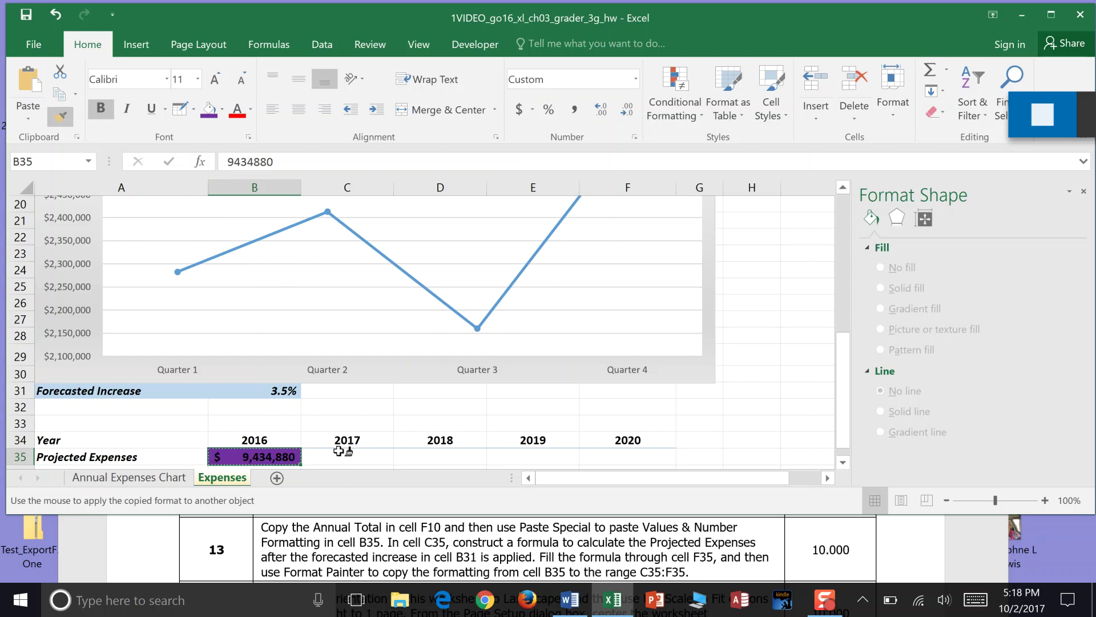
drag(343, 453, 606, 451)
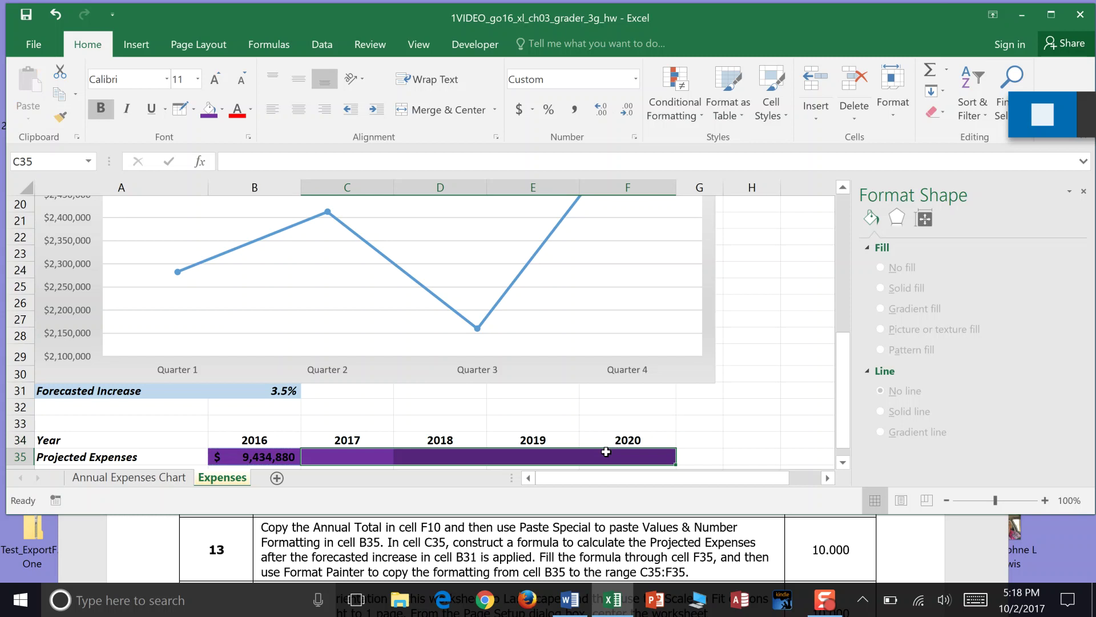
click(26, 16)
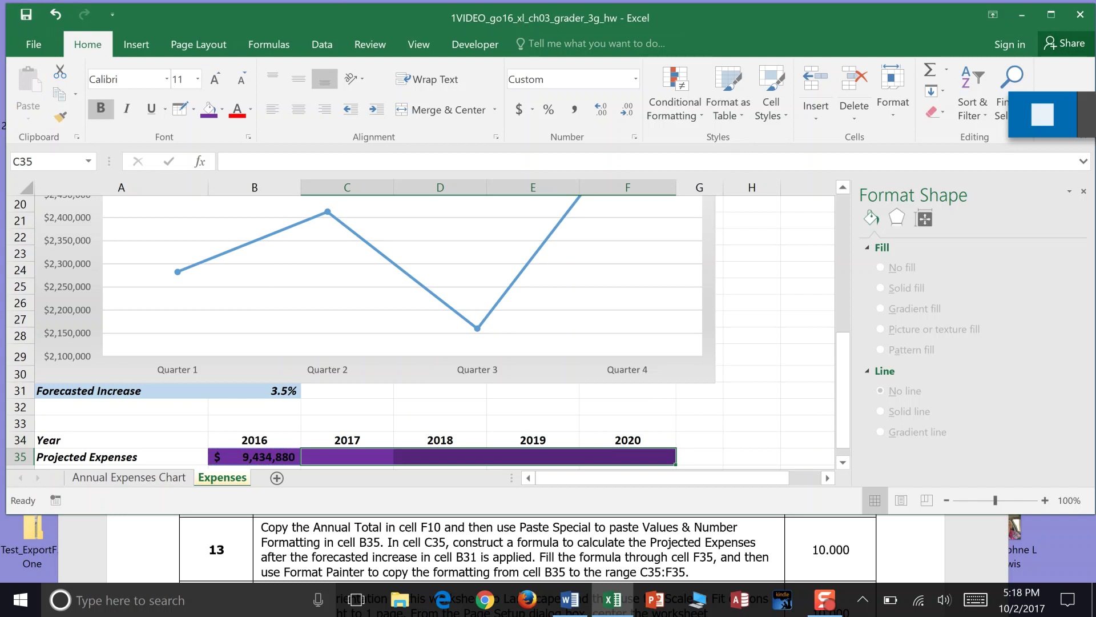
scroll(528, 549, down, 3)
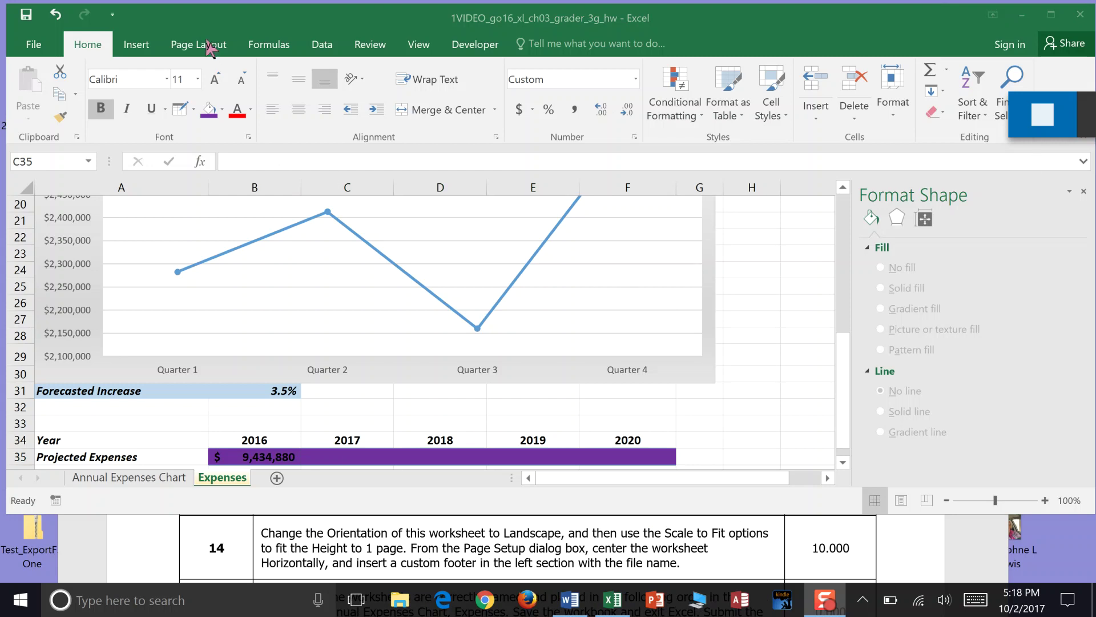
Set the Expenses sheet's page orientation to Landscape from Page Layout.
click(206, 45)
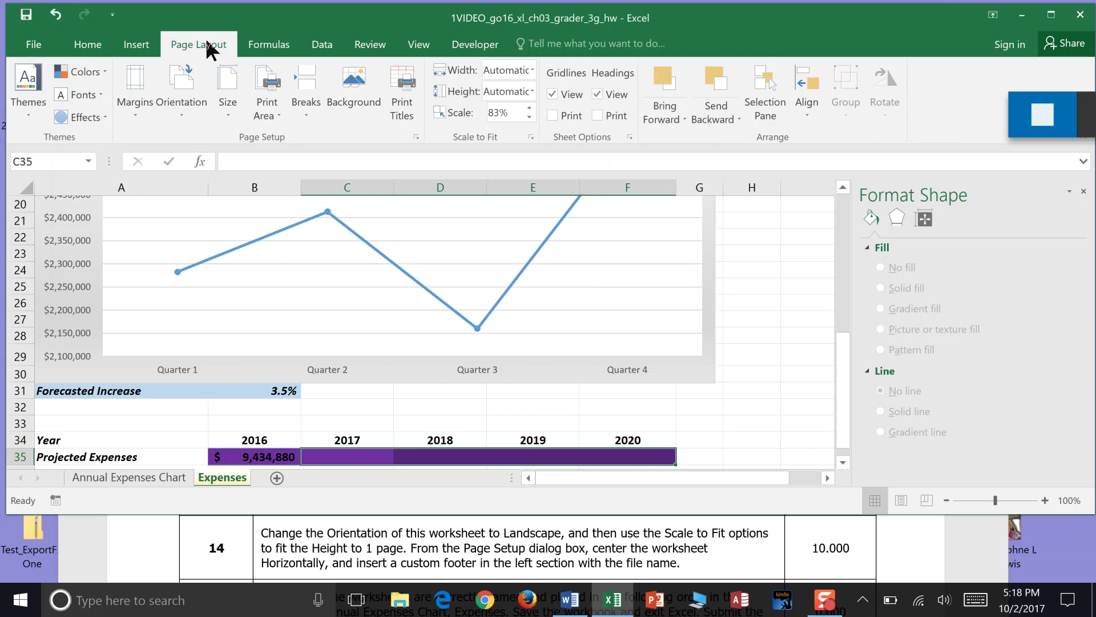
click(190, 113)
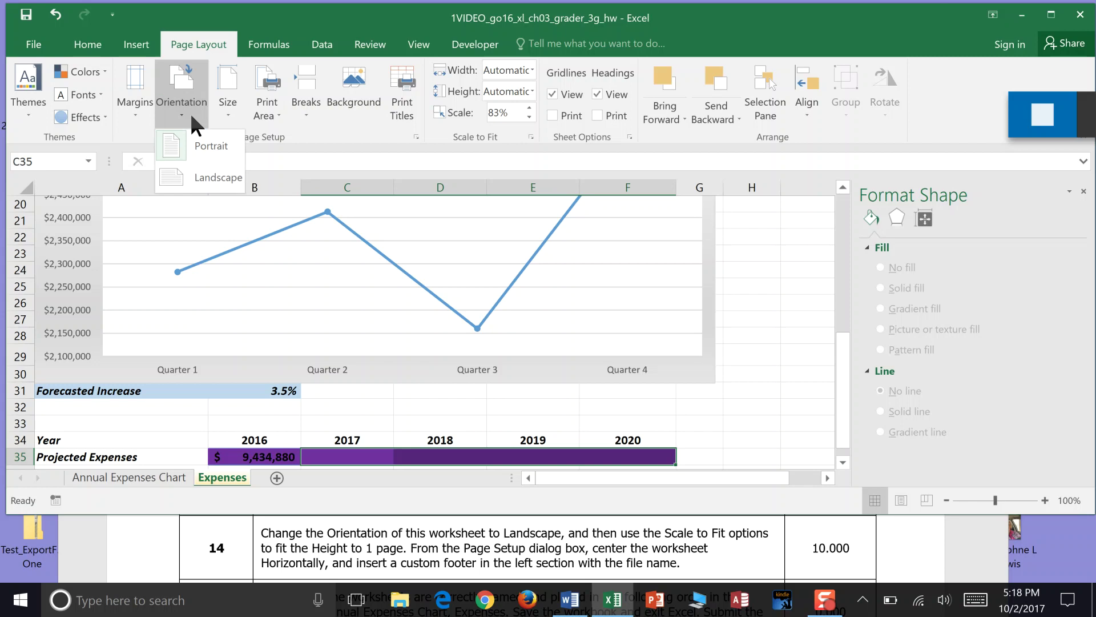
click(192, 176)
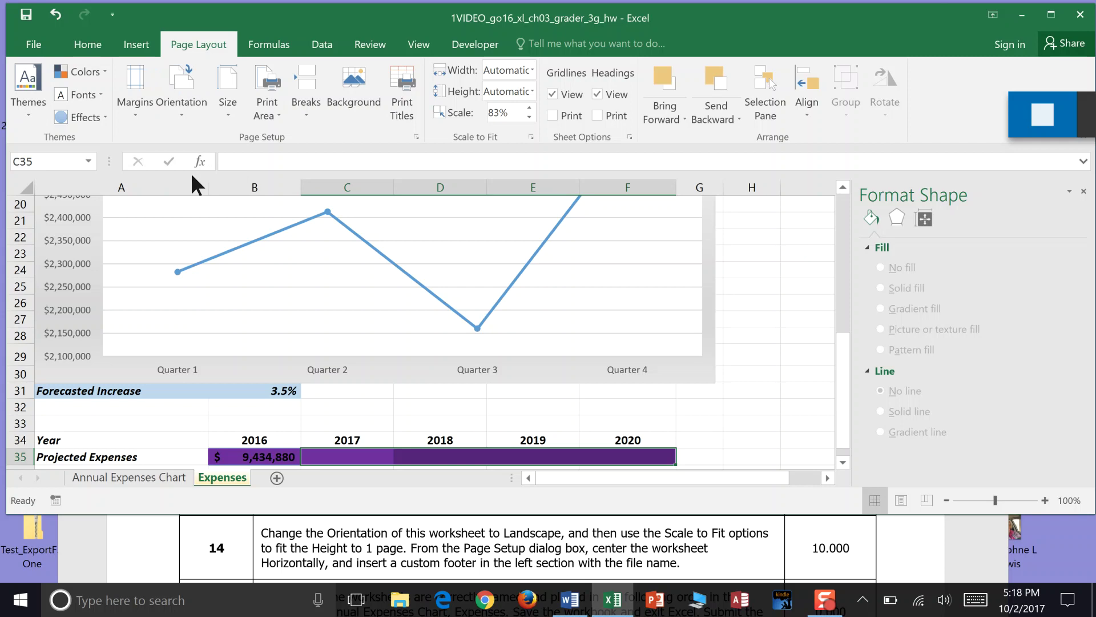
click(228, 127)
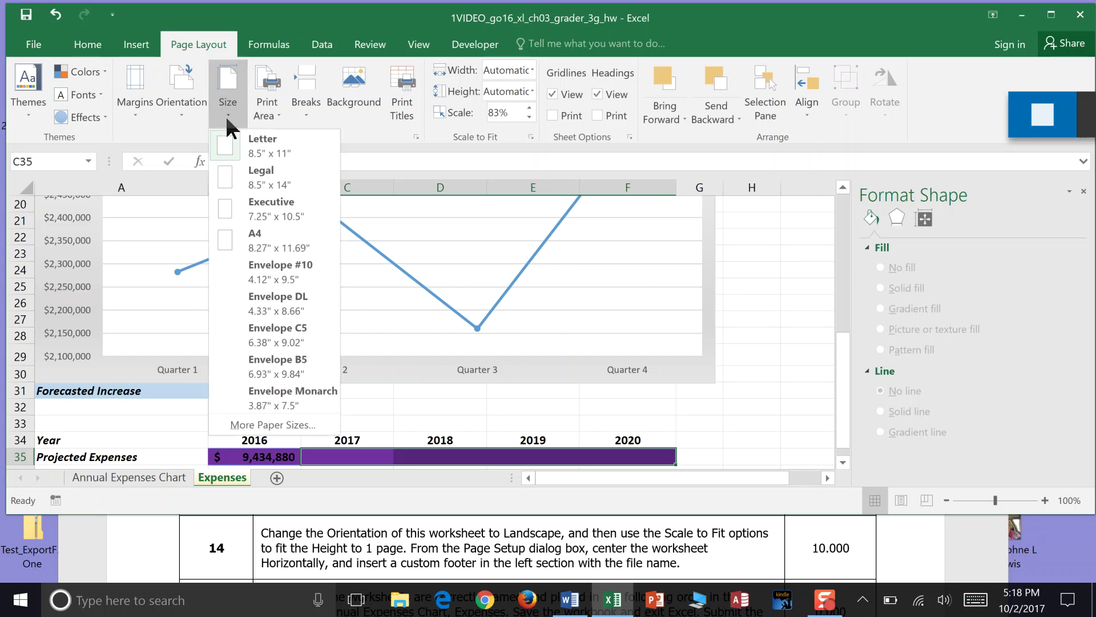
click(194, 118)
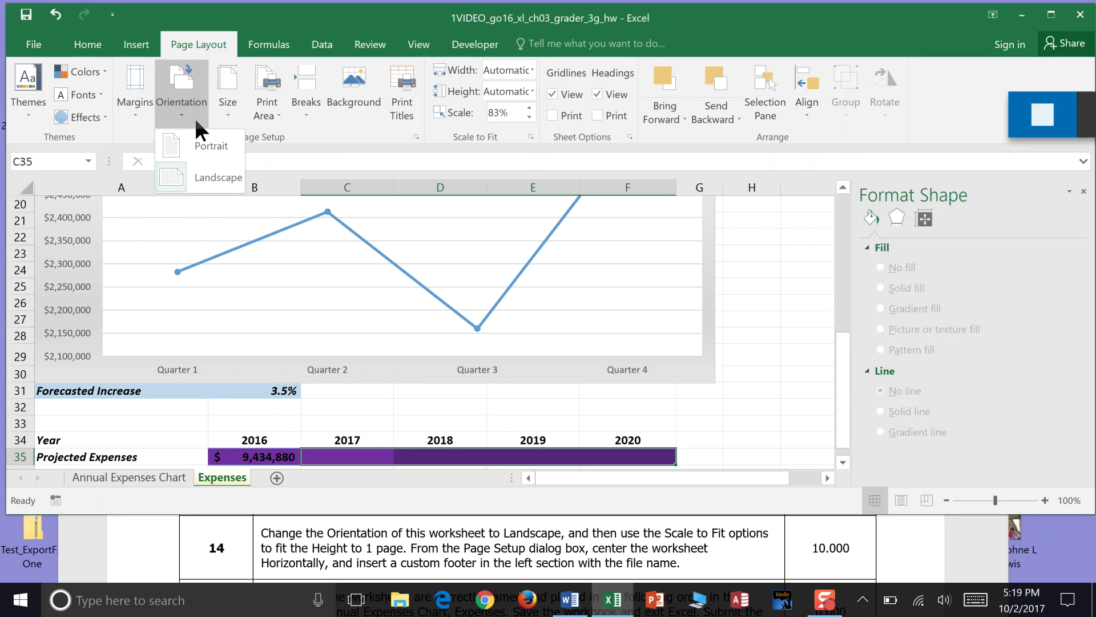
In File > Print, set the scaling to Fit Sheet on One Page.
click(33, 53)
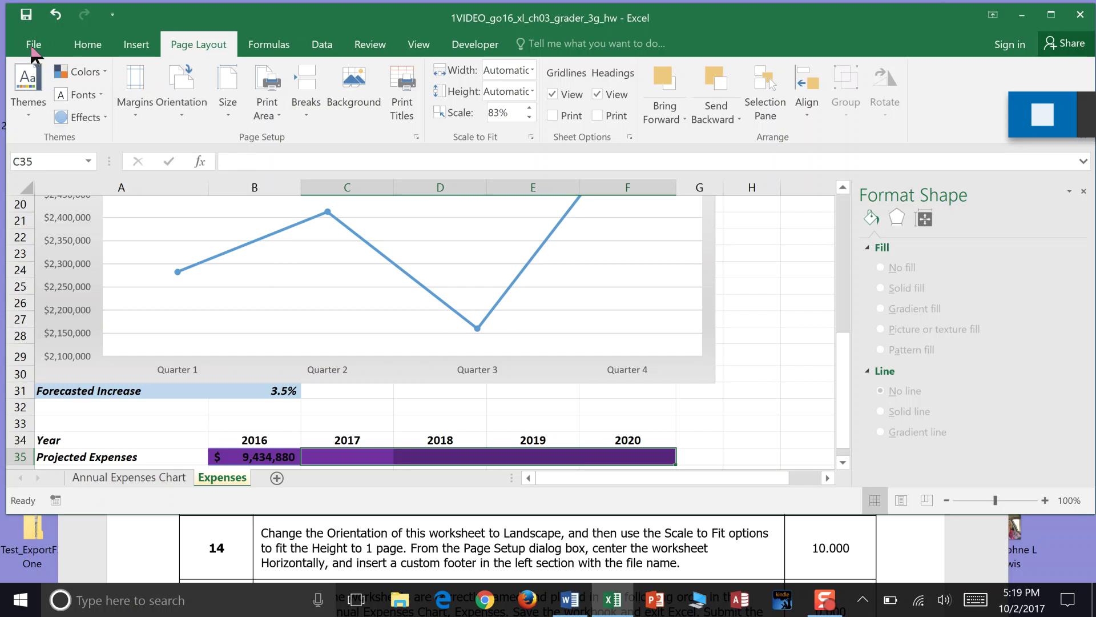
click(33, 46)
click(45, 214)
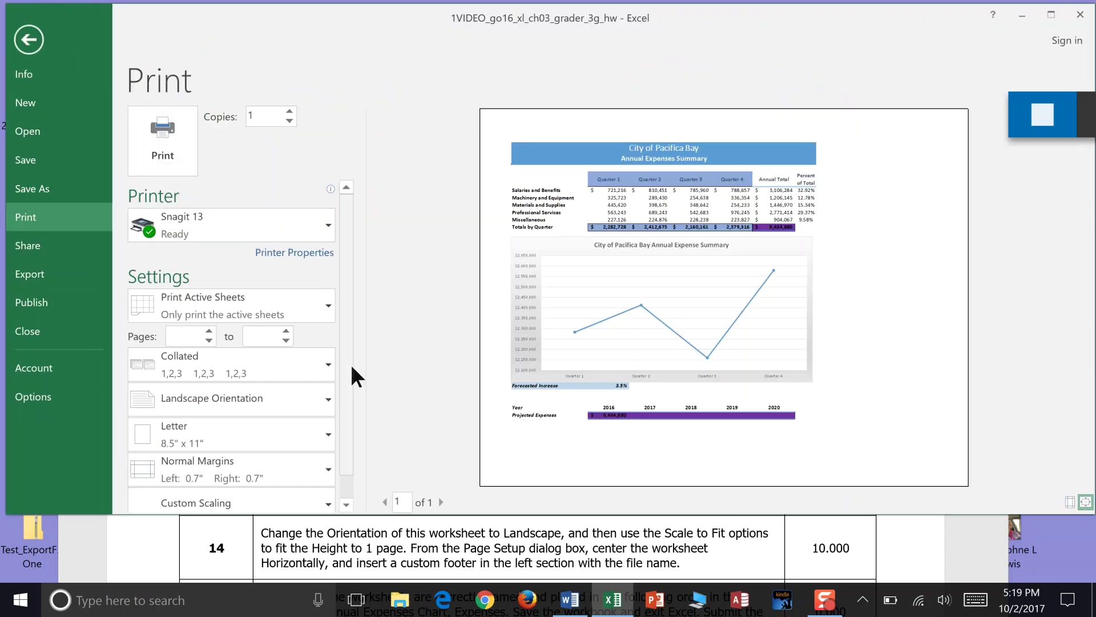
scroll(348, 374, down, 2)
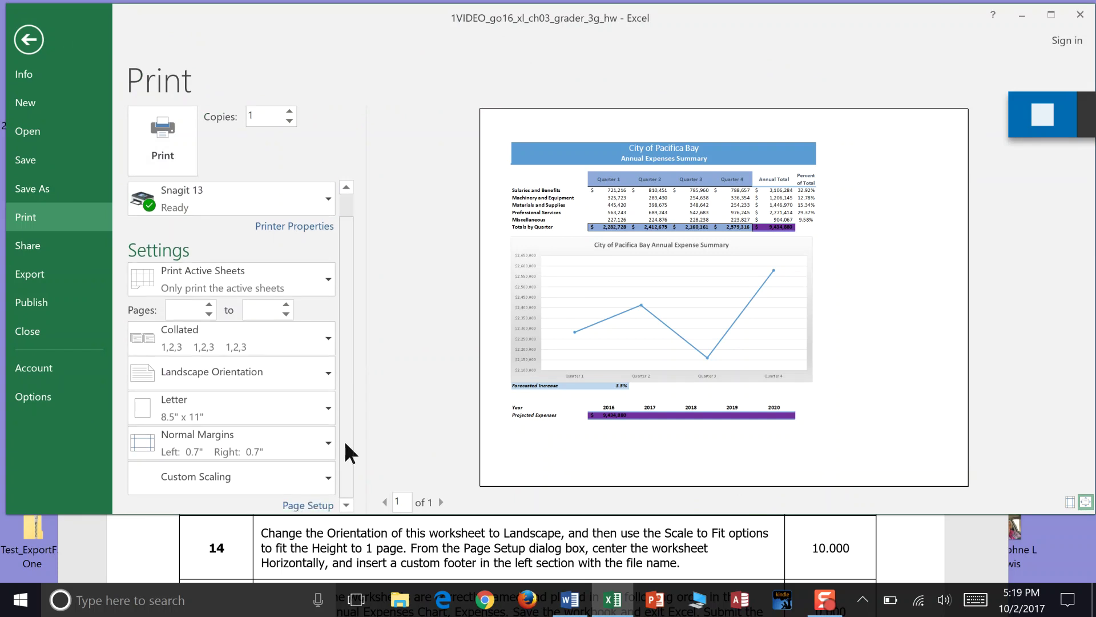
click(327, 480)
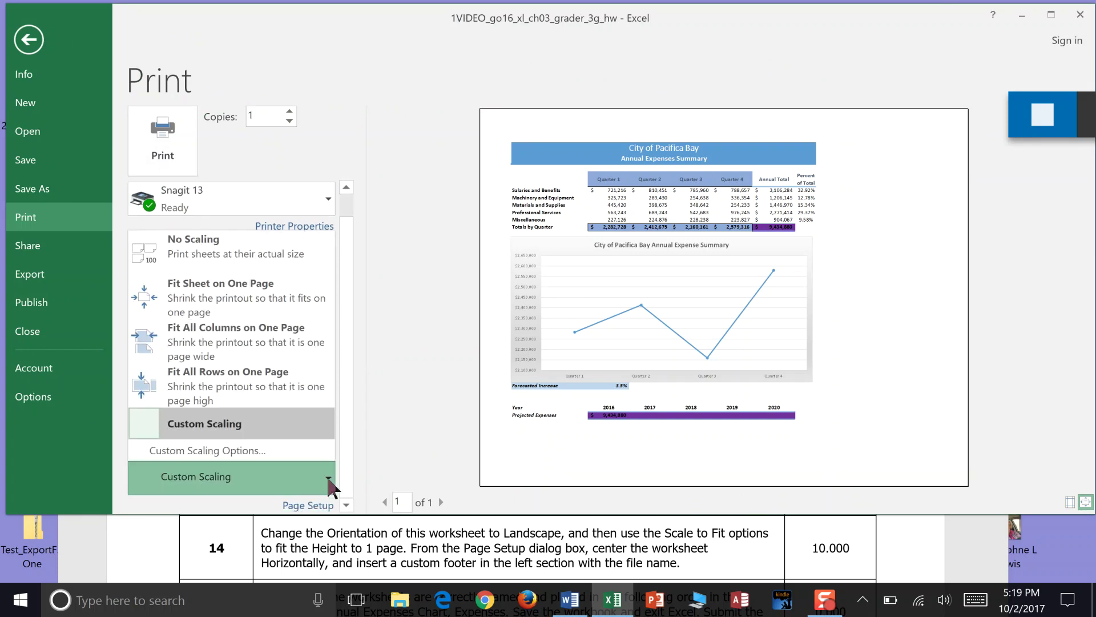
click(306, 311)
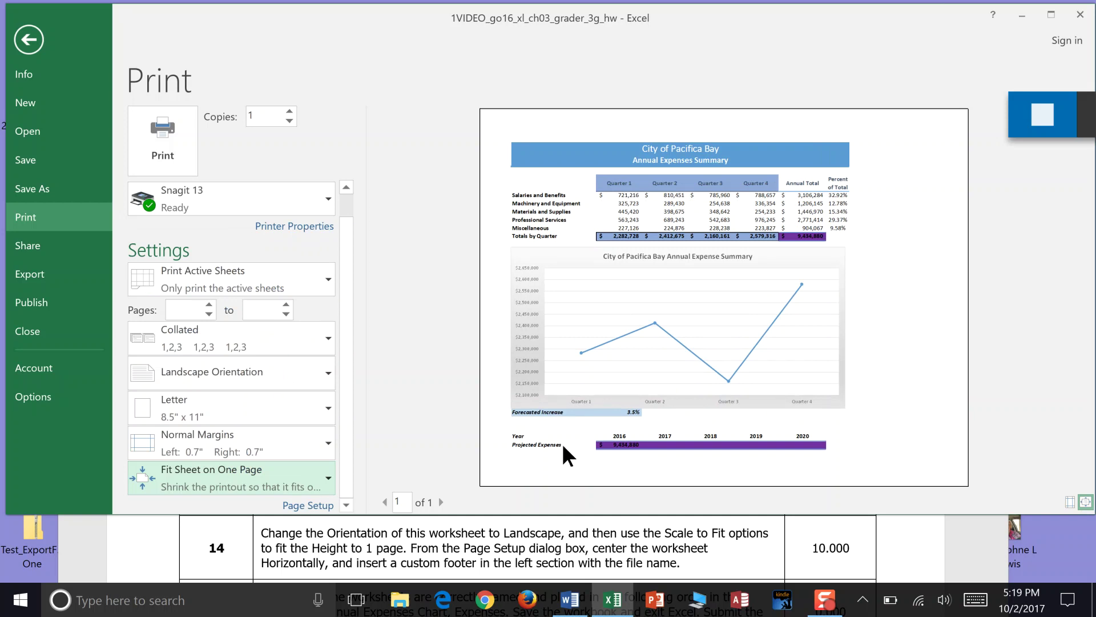
Add a Page Setup custom footer with the file name in its Left section.
click(320, 506)
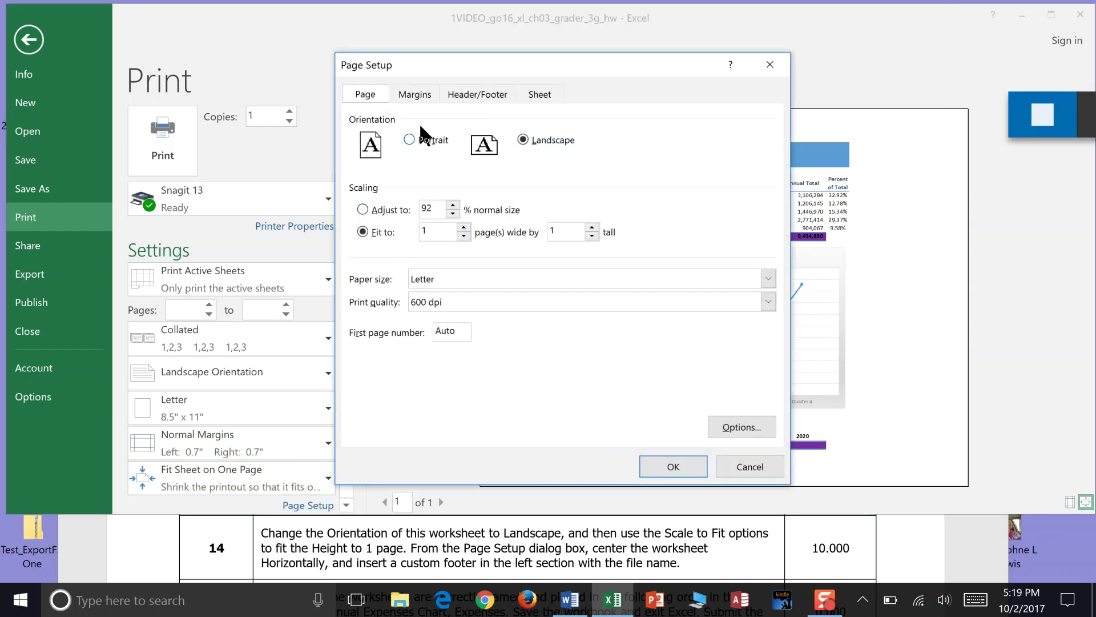
click(421, 98)
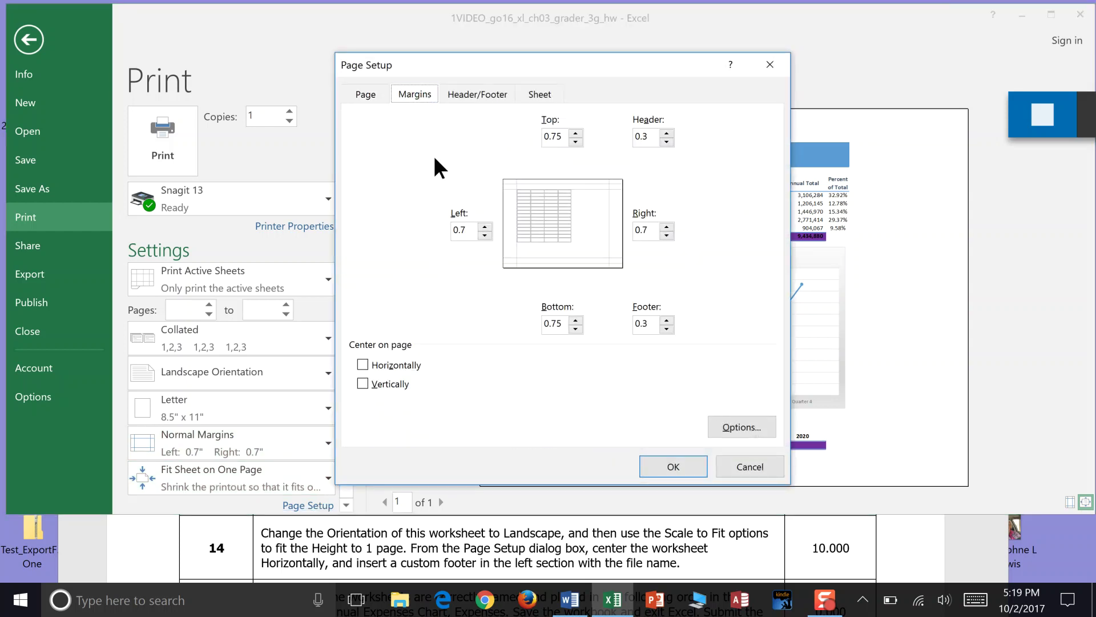
click(477, 94)
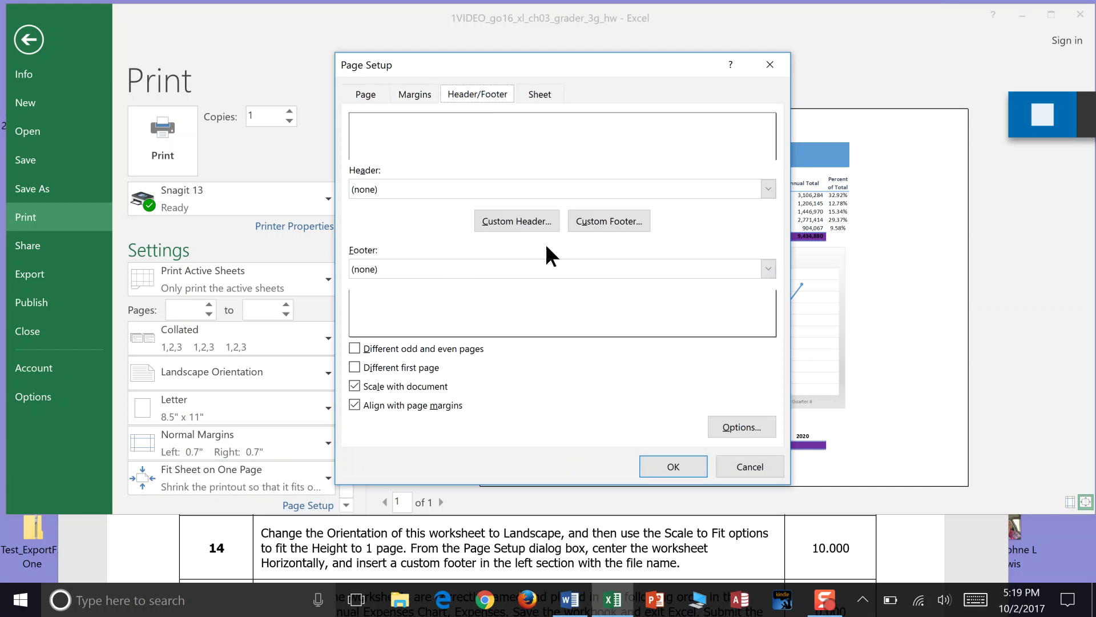
click(616, 220)
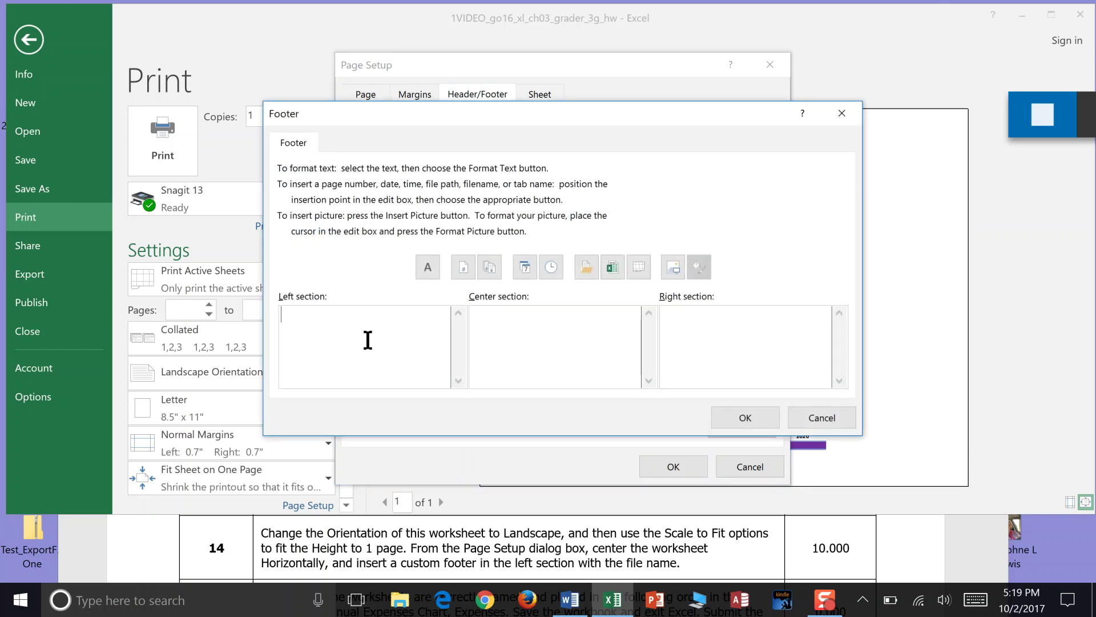
click(610, 265)
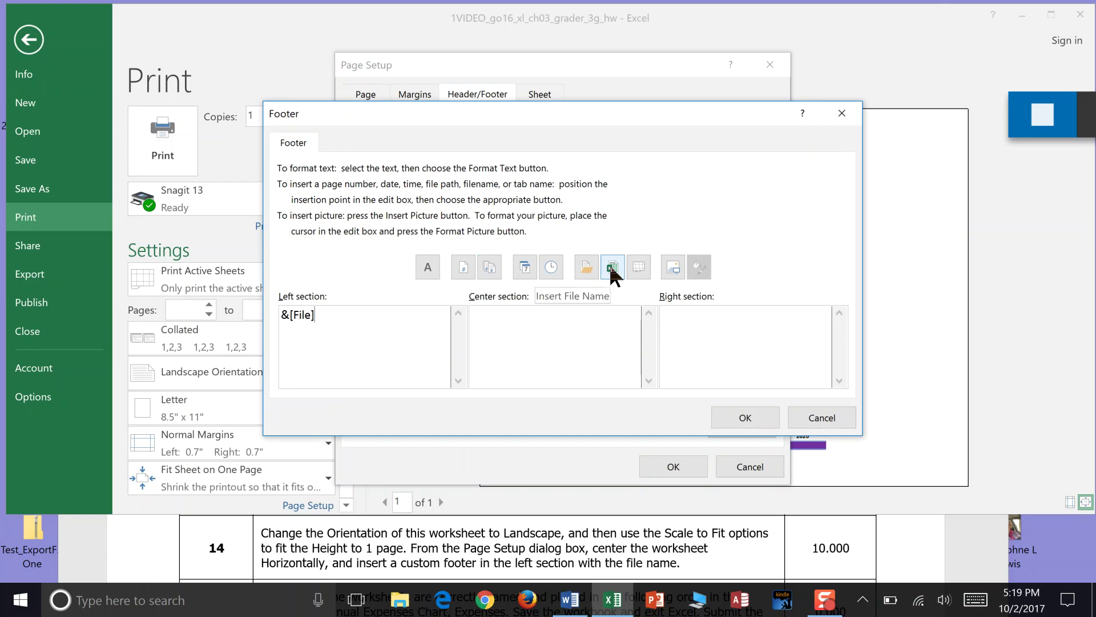
click(745, 413)
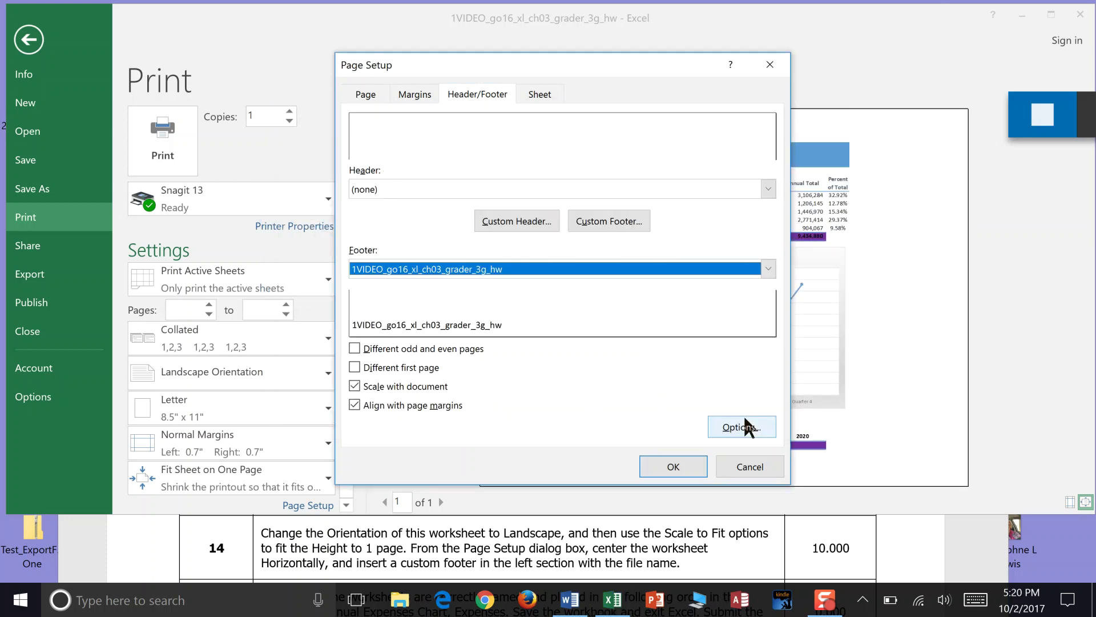
click(686, 464)
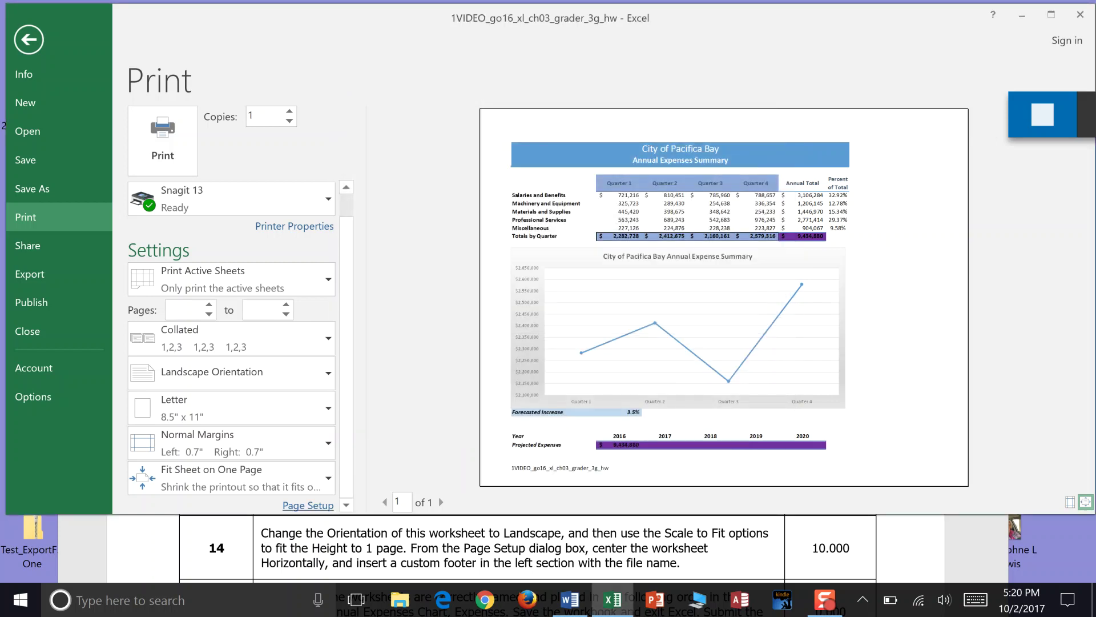
click(855, 549)
Scroll the Word instructions and move the window up to reveal step 15.
scroll(860, 550, down, 1)
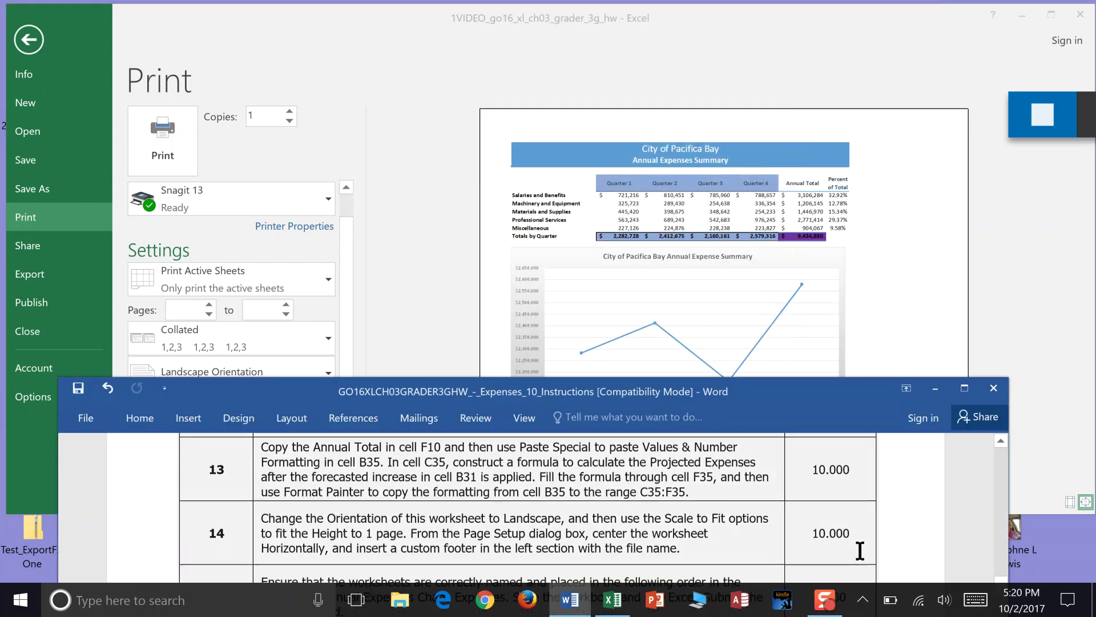
scroll(859, 550, down, 1)
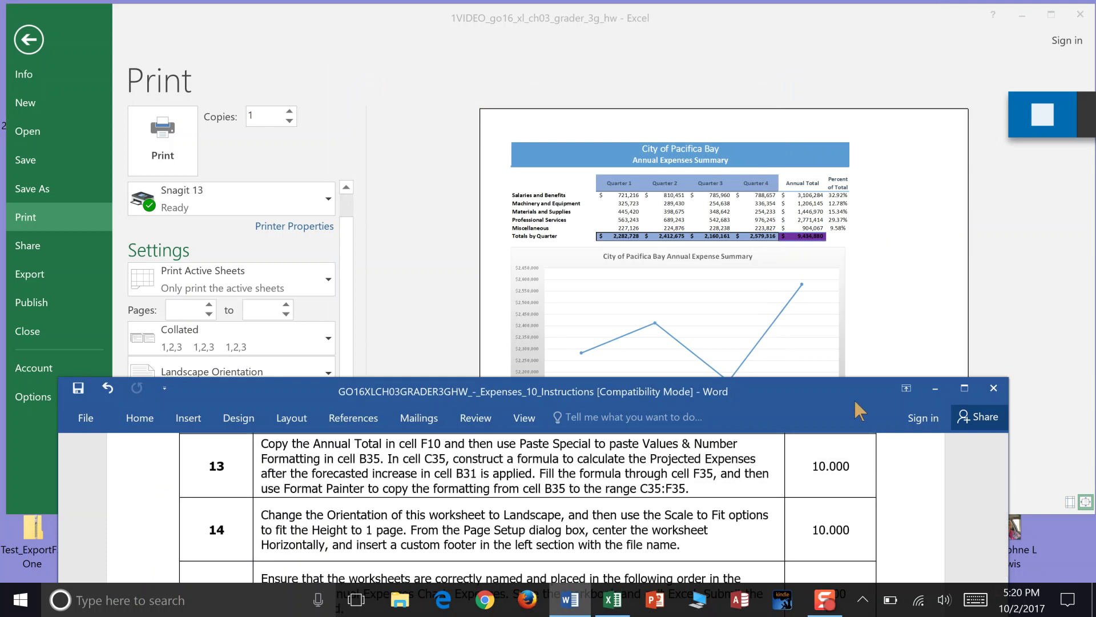
drag(854, 401, 859, 369)
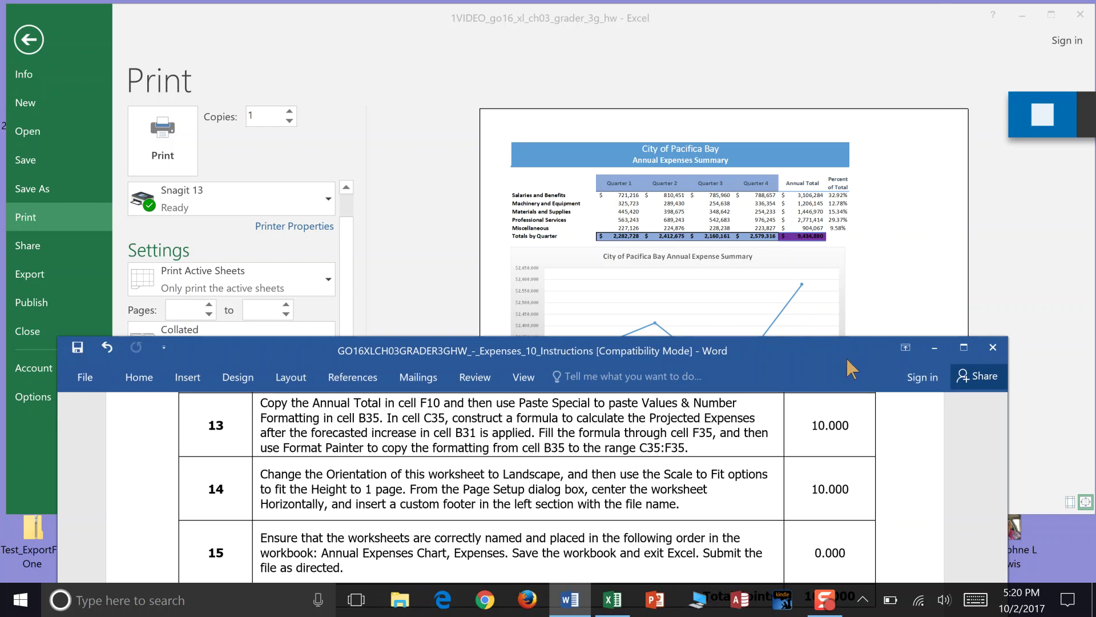